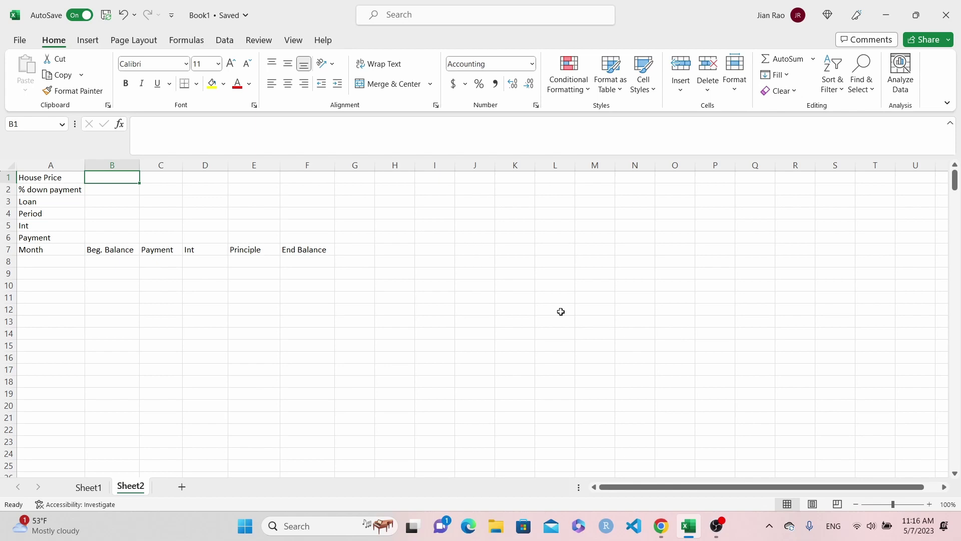
Step: Enter a house price of 500000 in B1 and a down payment of 20% in B2
type("5000")
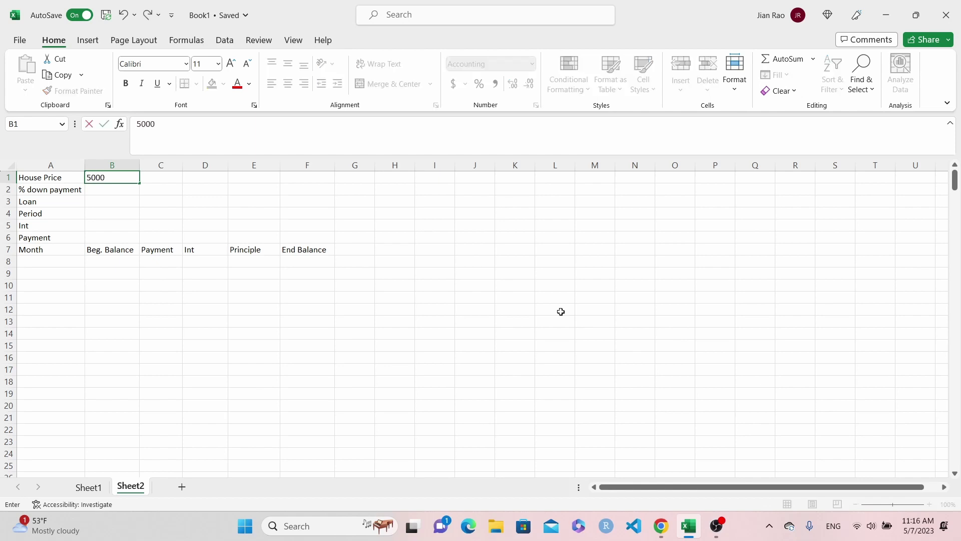
key("BackSpace")
type("0000")
key("Return")
type("20")
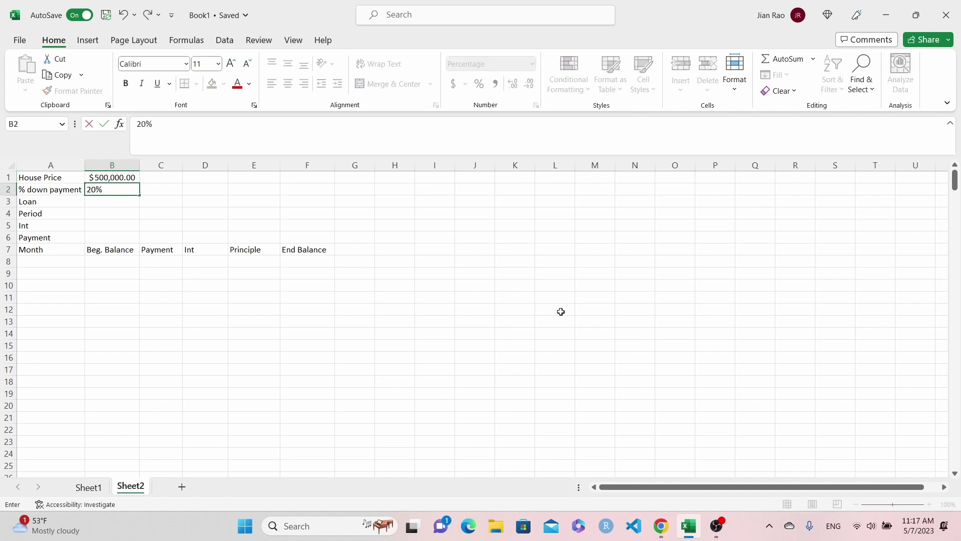
key("Return")
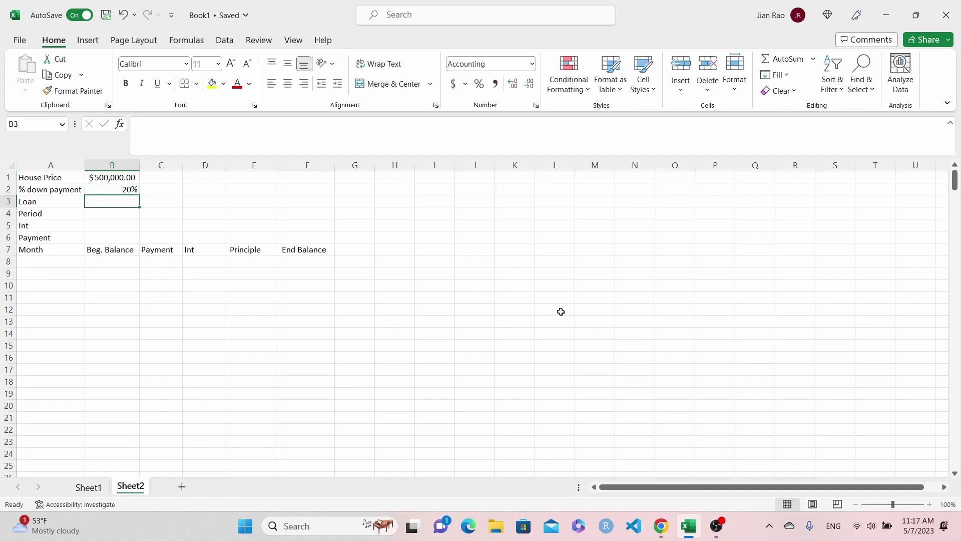
Step: Calculate the loan amount in B3 with the formula =B1*(1-B2)
type("=")
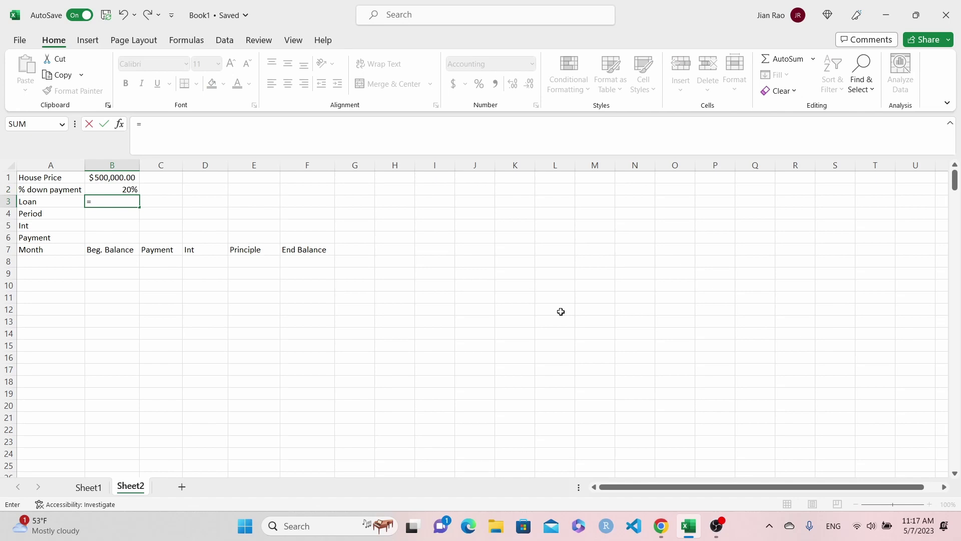
left_click(102, 178)
left_click(160, 124)
type("*")
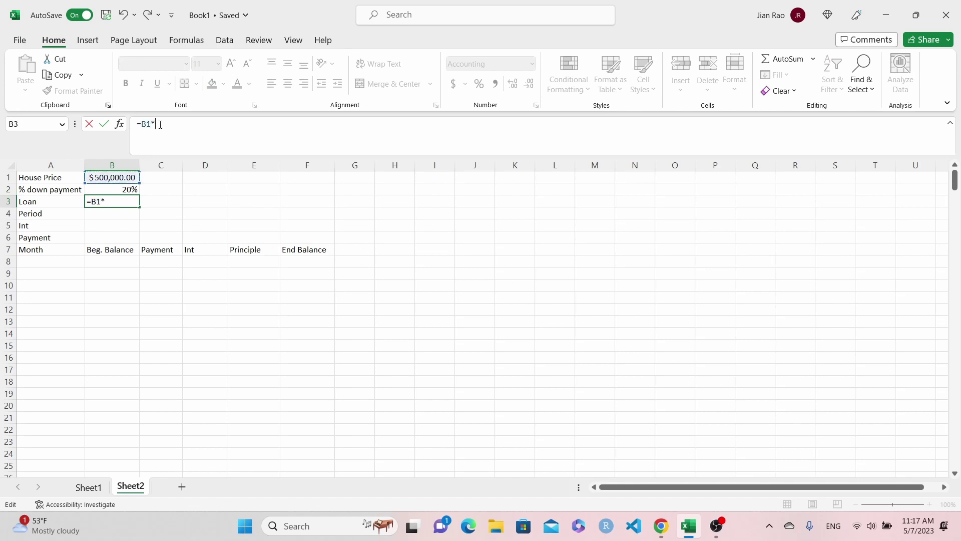
type("(1-")
left_click(97, 188)
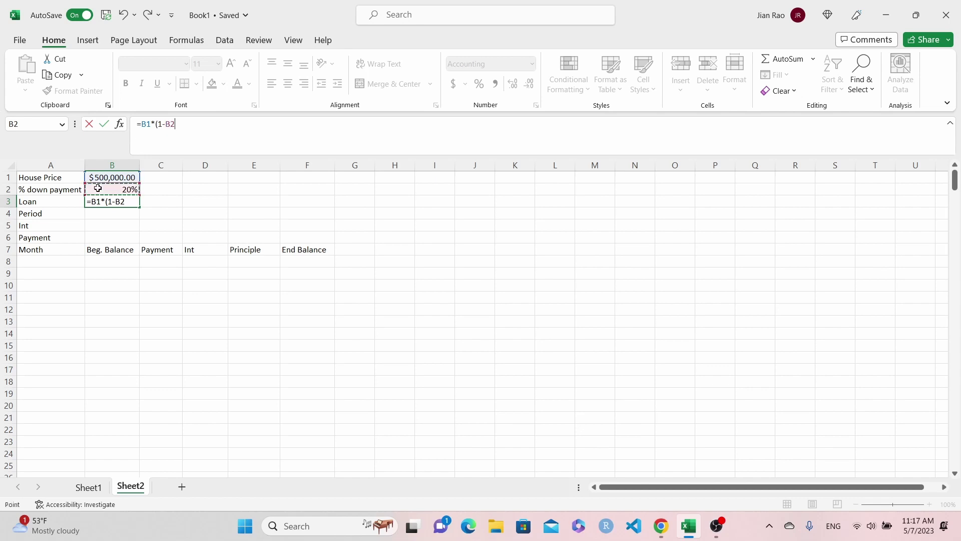
type(")")
key("Return")
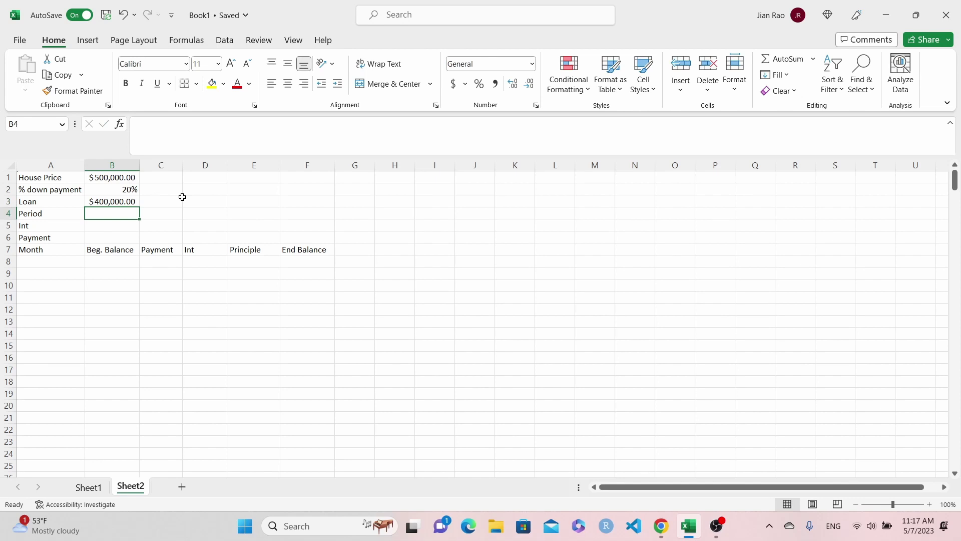
left_click(126, 204)
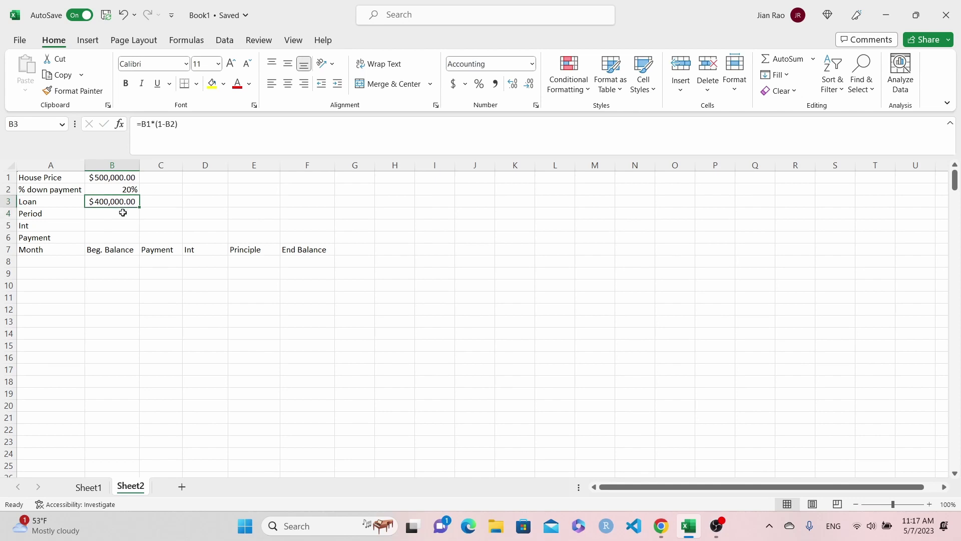
Step: Calculate the loan period in months in B4 with the formula =30*12
left_click(122, 213)
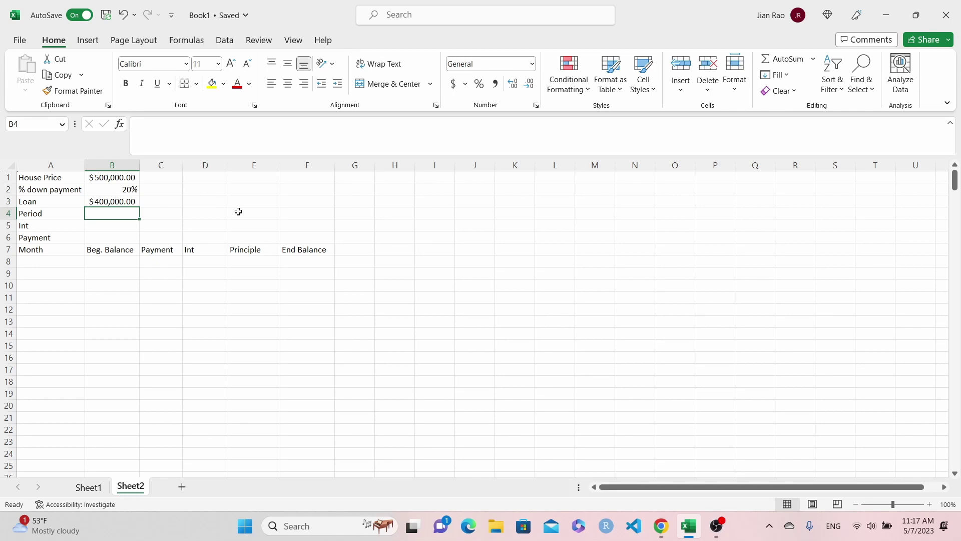
type("=30")
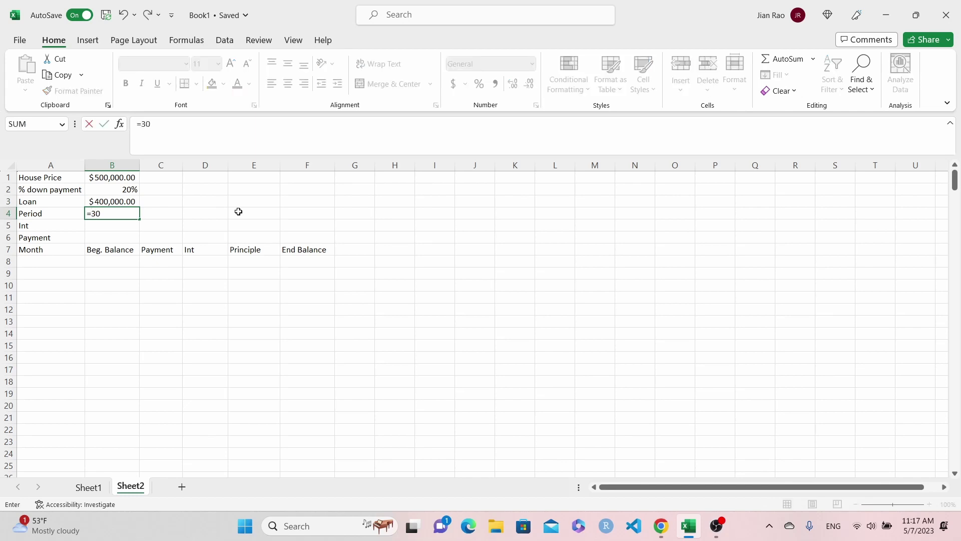
type("*12")
key("Return")
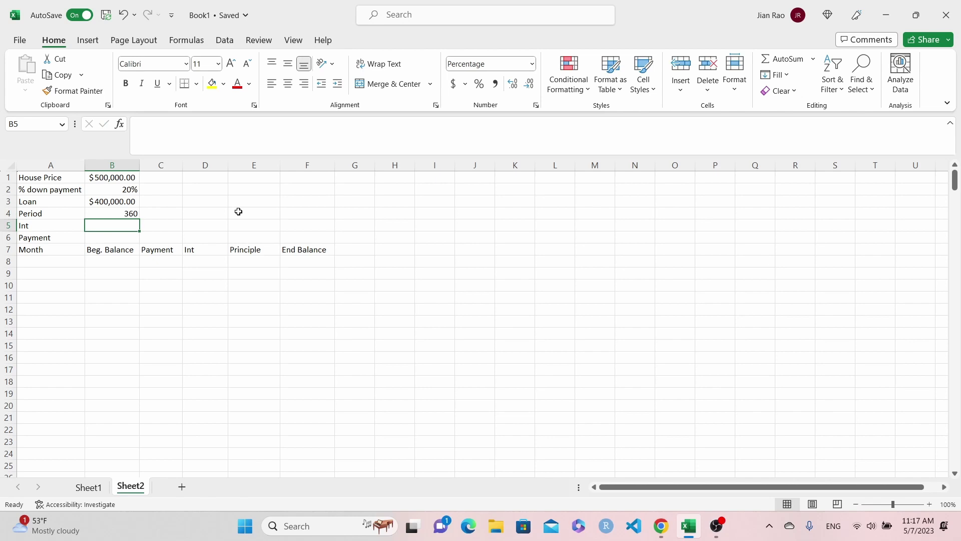
key("Up")
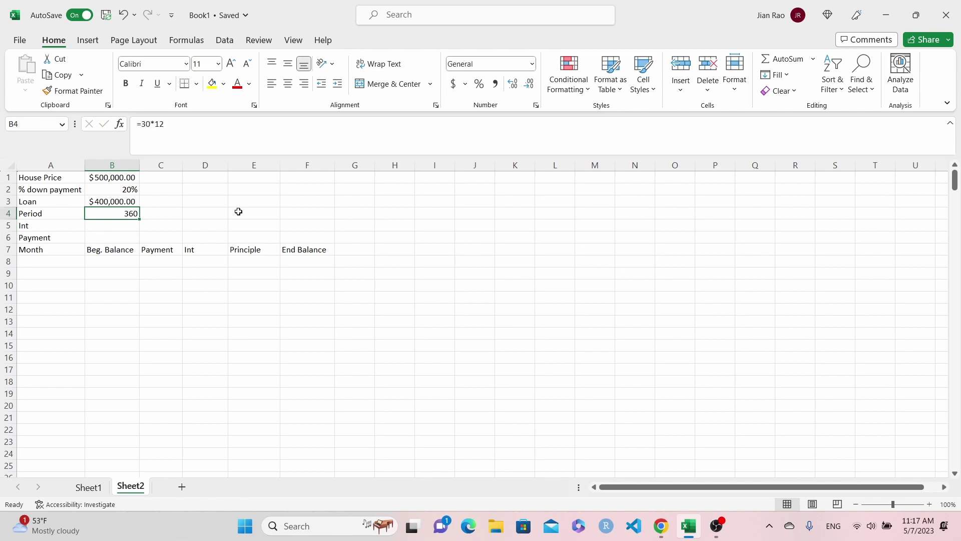
Step: Calculate the monthly interest rate in B5 with the formula =6%/12
key("Down")
type("=")
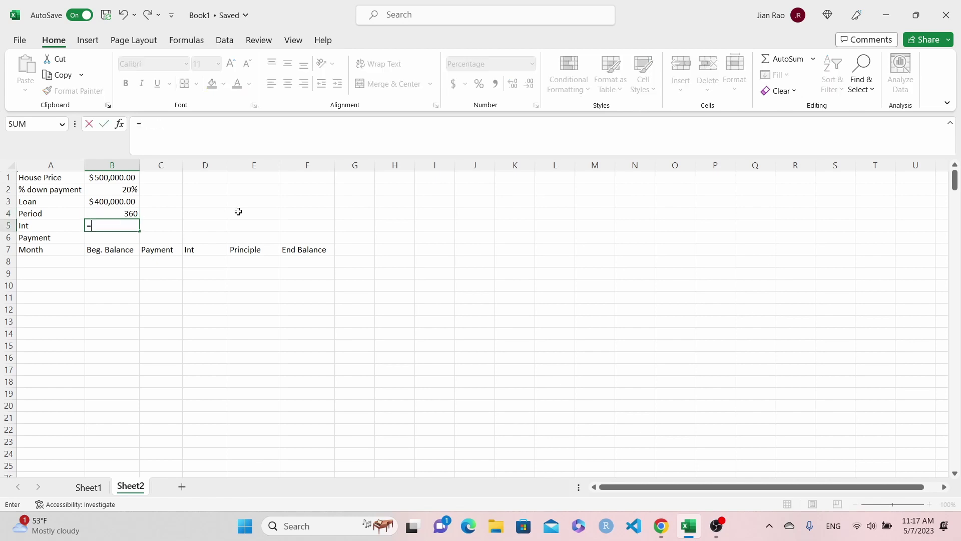
type("6%/12")
key("Return")
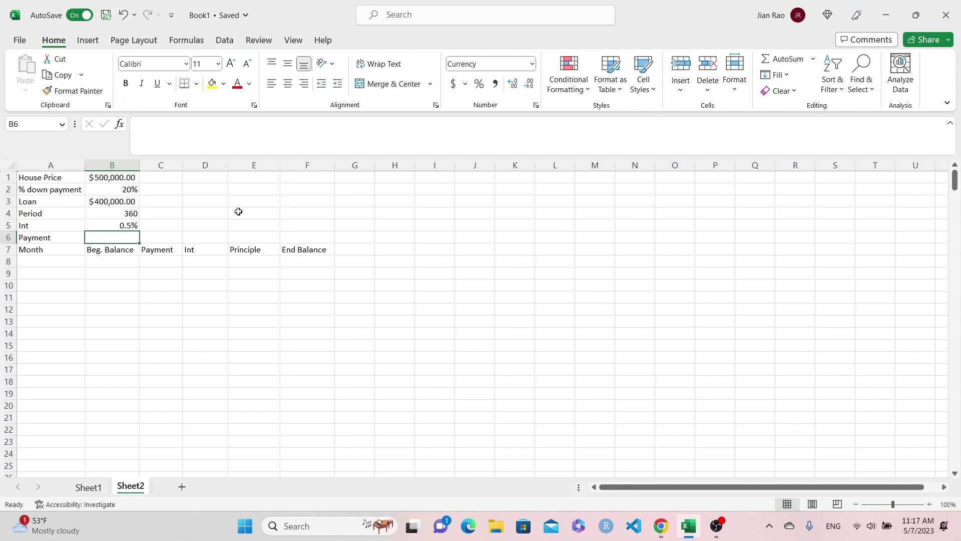
Step: Calculate the monthly payment in B6 with the formula =PMT(B5,B4,-B3,0)
type("=pm")
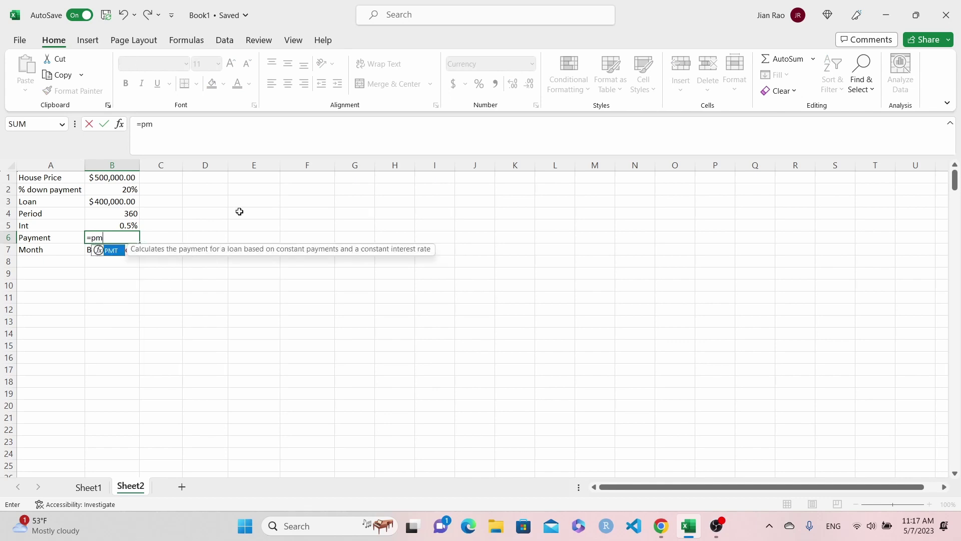
double_click(116, 254)
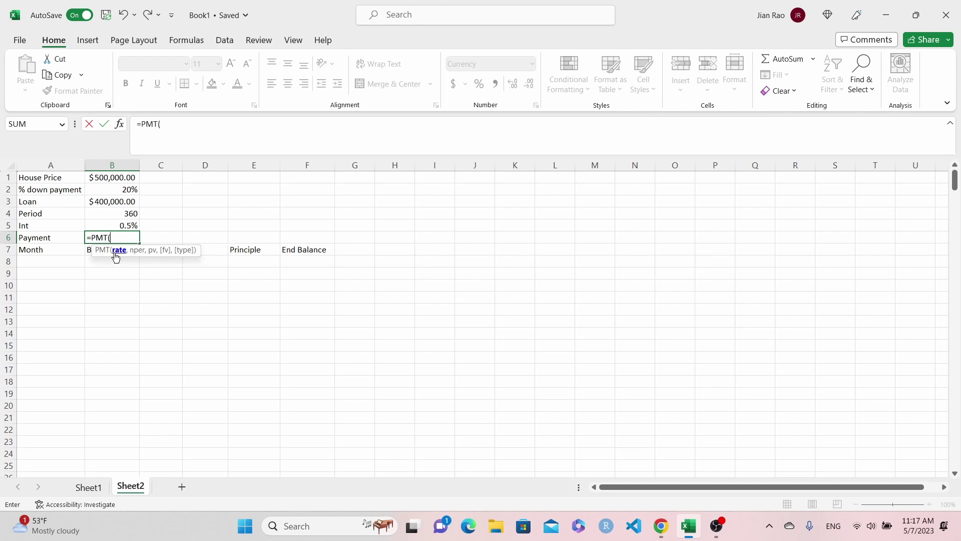
left_click(100, 225)
left_click(180, 128)
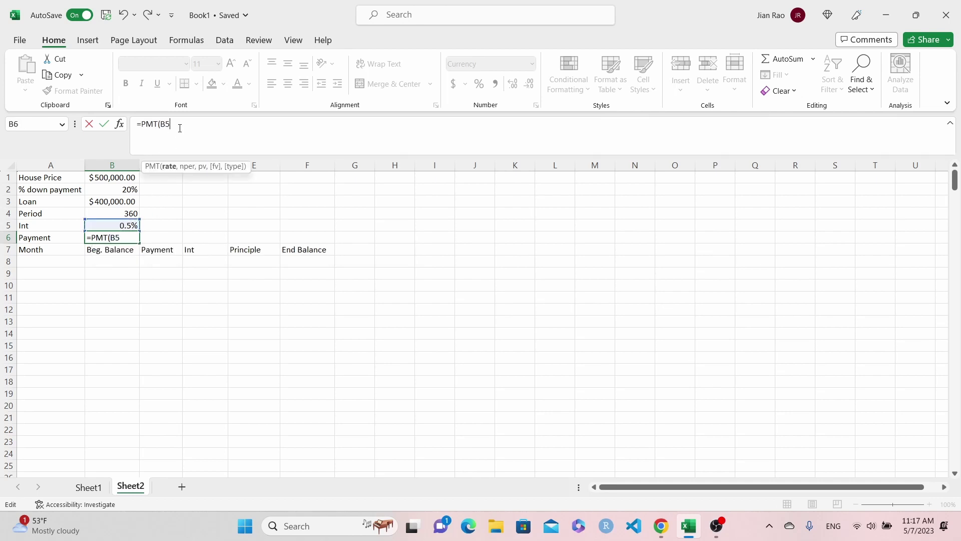
type(",")
left_click(116, 214)
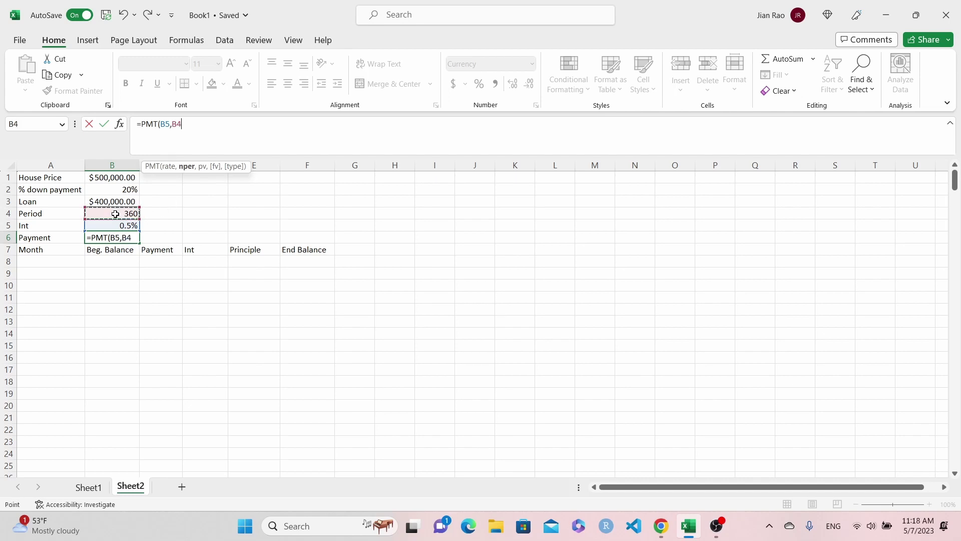
type(",")
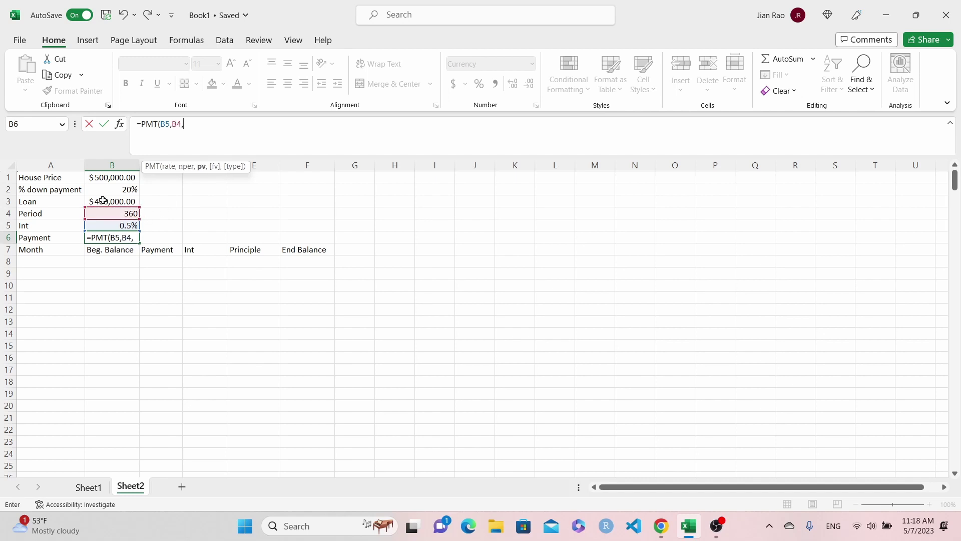
left_click(106, 200)
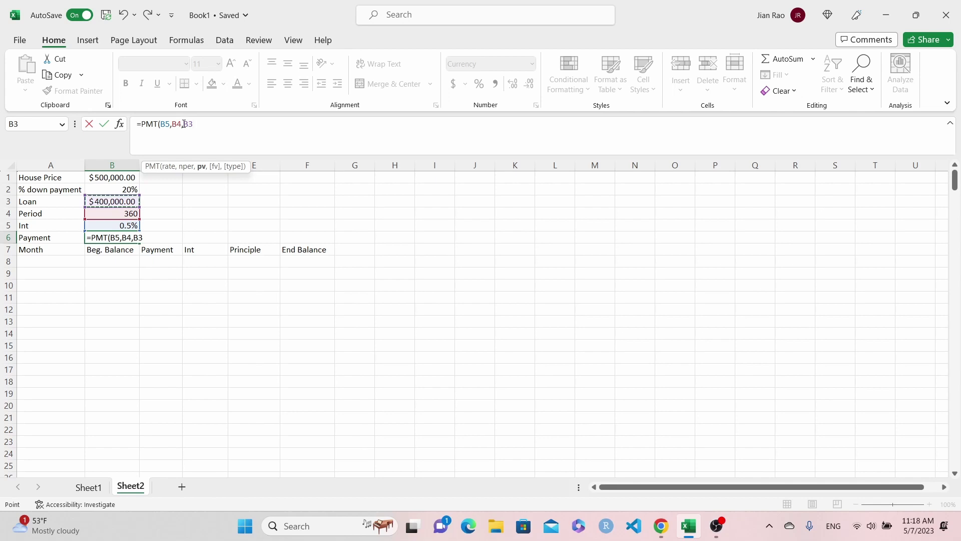
left_click(183, 123)
type("-B3,0")
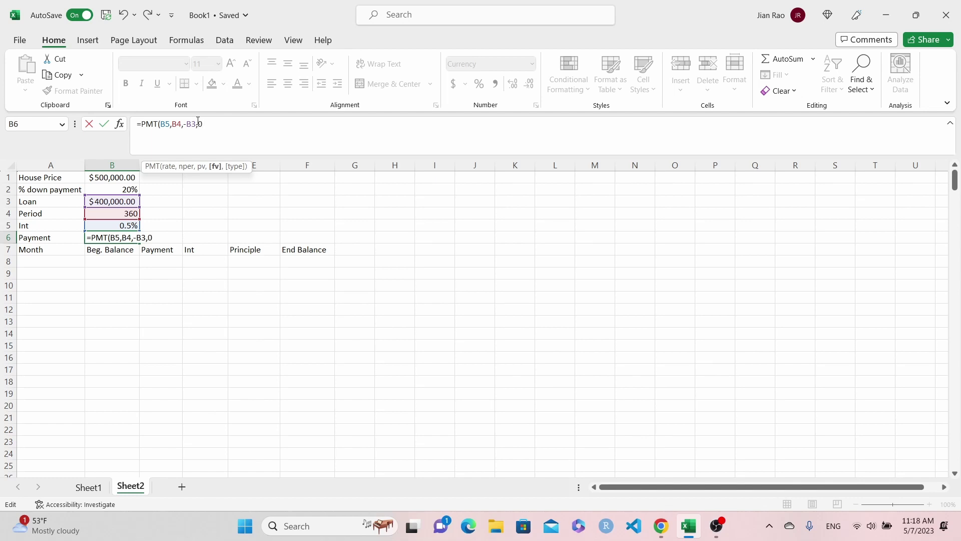
type(")")
key("Return")
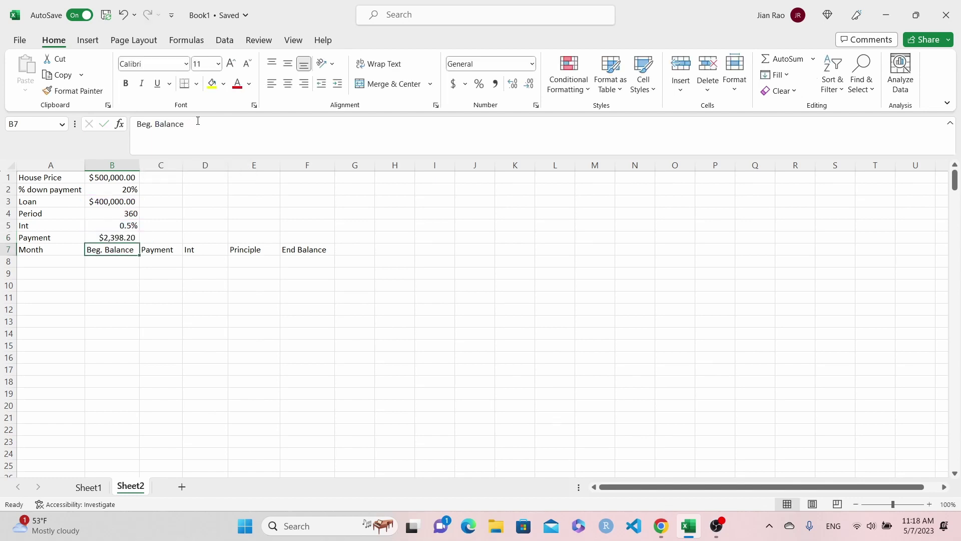
left_click(115, 239)
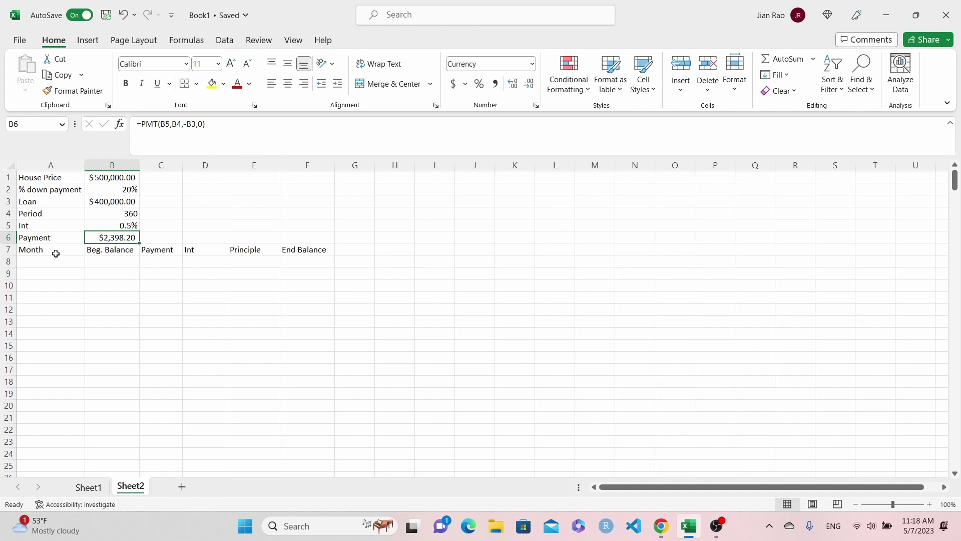
left_click_drag(55, 250, 300, 250)
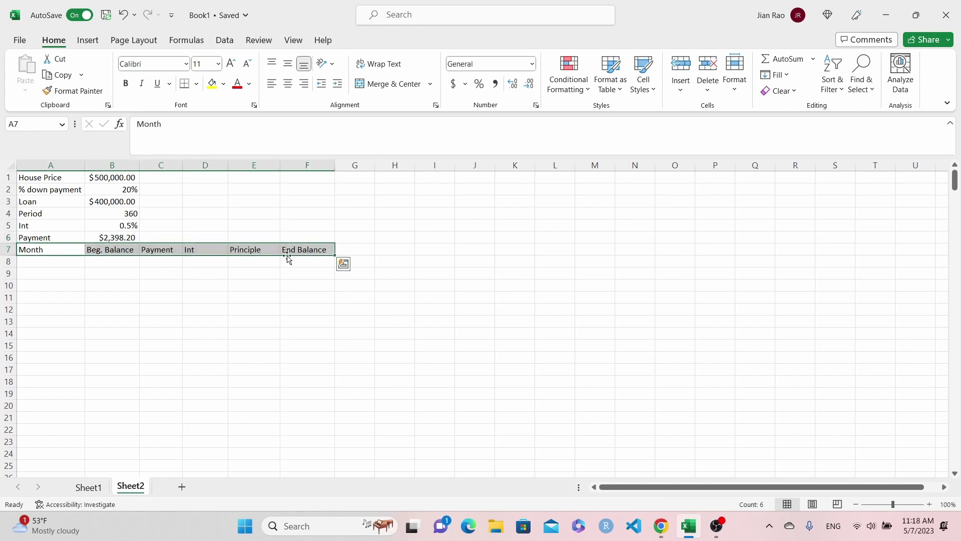
left_click(167, 275)
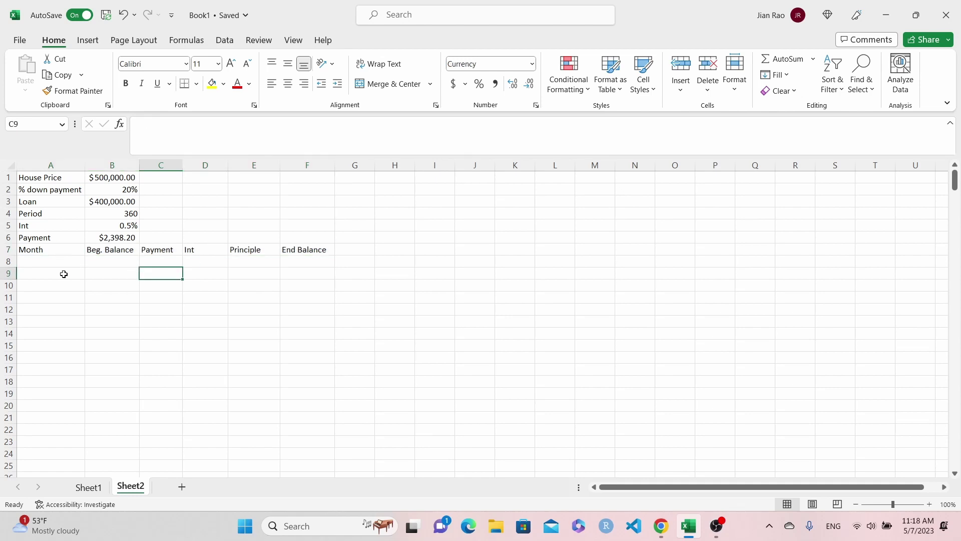
left_click(159, 261)
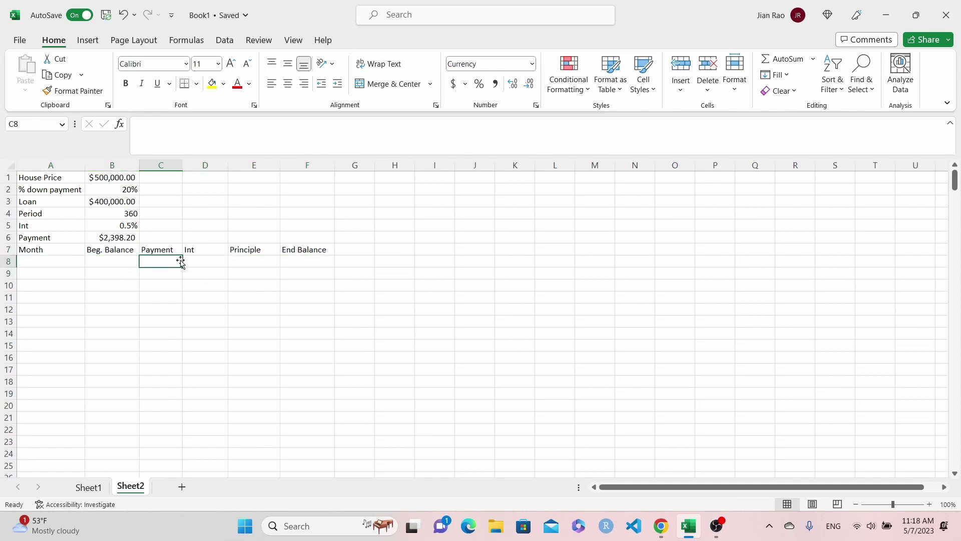
left_click(199, 261)
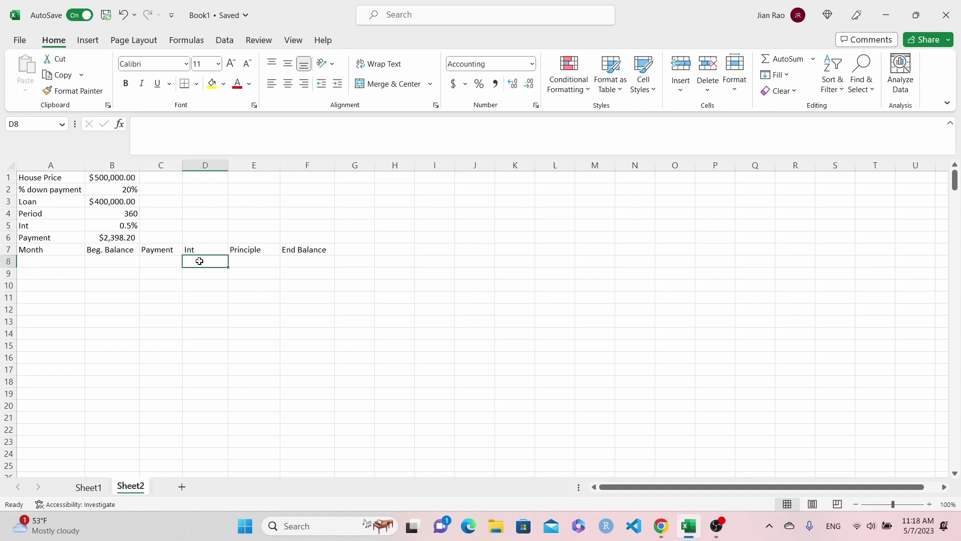
left_click(243, 262)
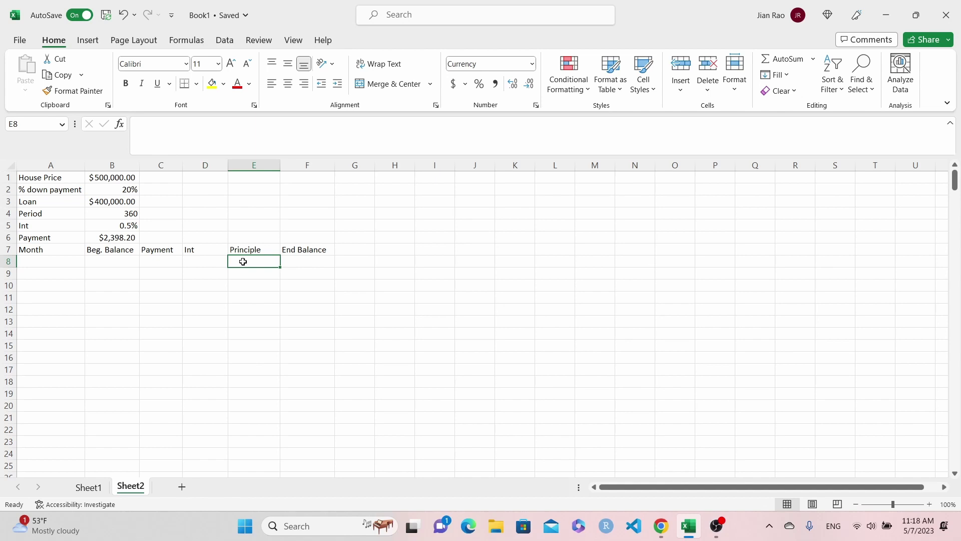
Step: Enter month 1 in A8 and link its beginning balance in B8 to the loan amount with =B3
left_click(71, 260)
type("1")
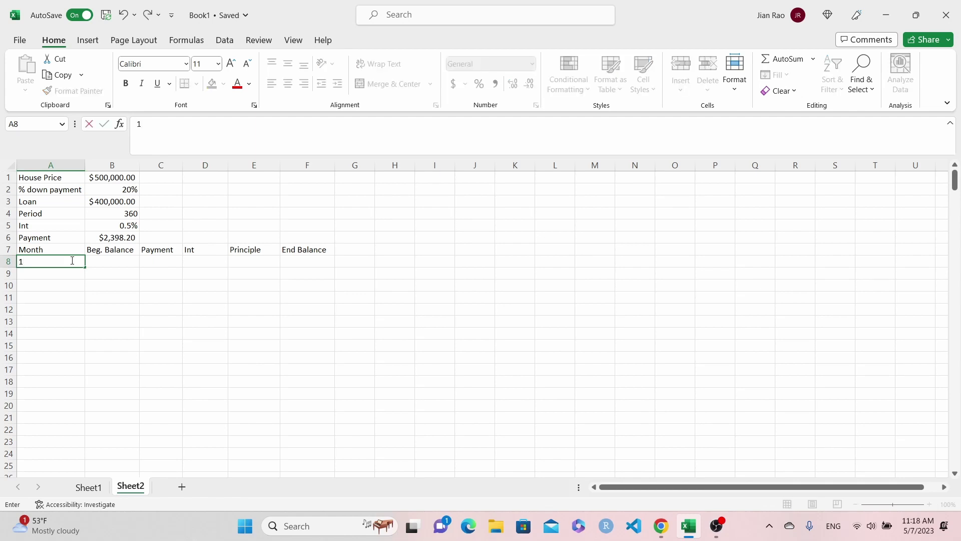
key("Tab")
type("=")
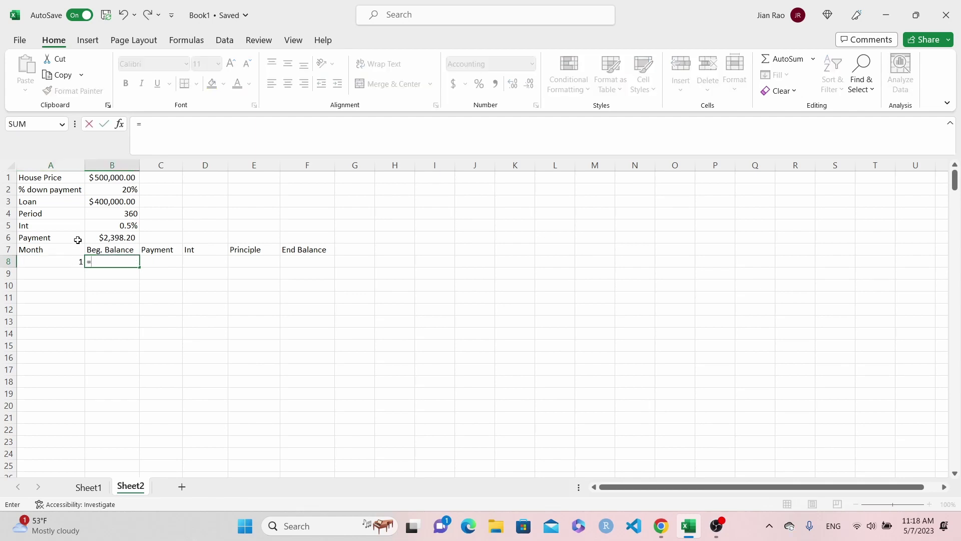
left_click(99, 203)
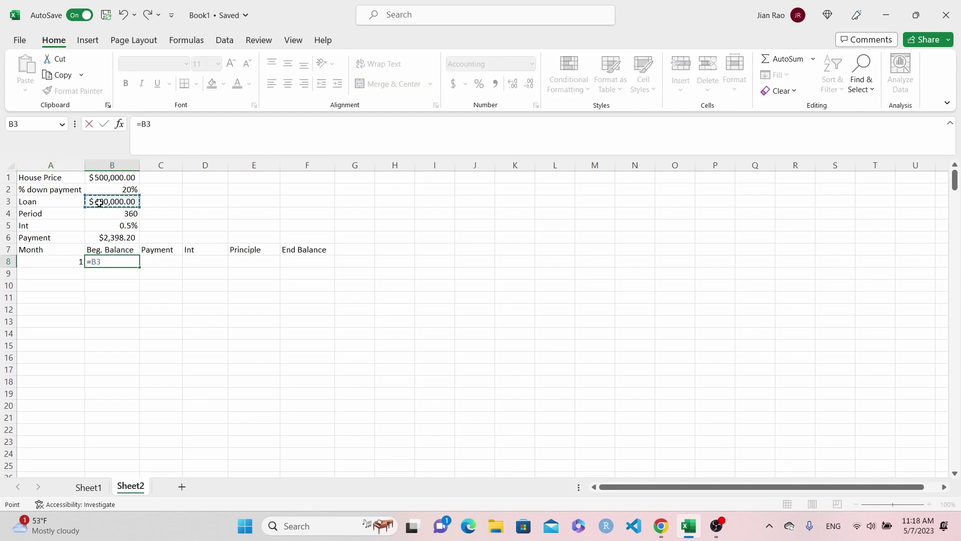
key("Return")
Step: Link the first month's payment in C8 to the calculated monthly payment with =B6
key("Up")
key("Right")
type("=")
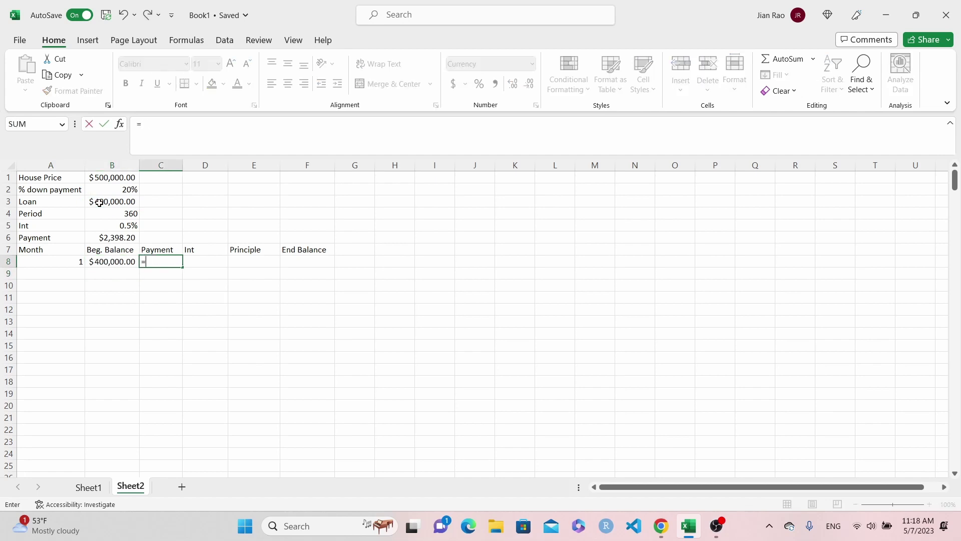
left_click(103, 236)
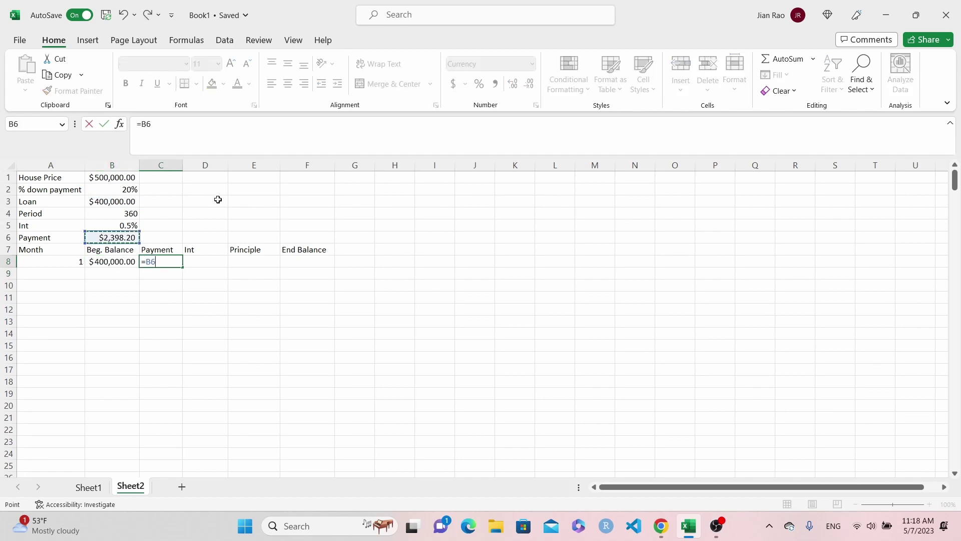
key("Return")
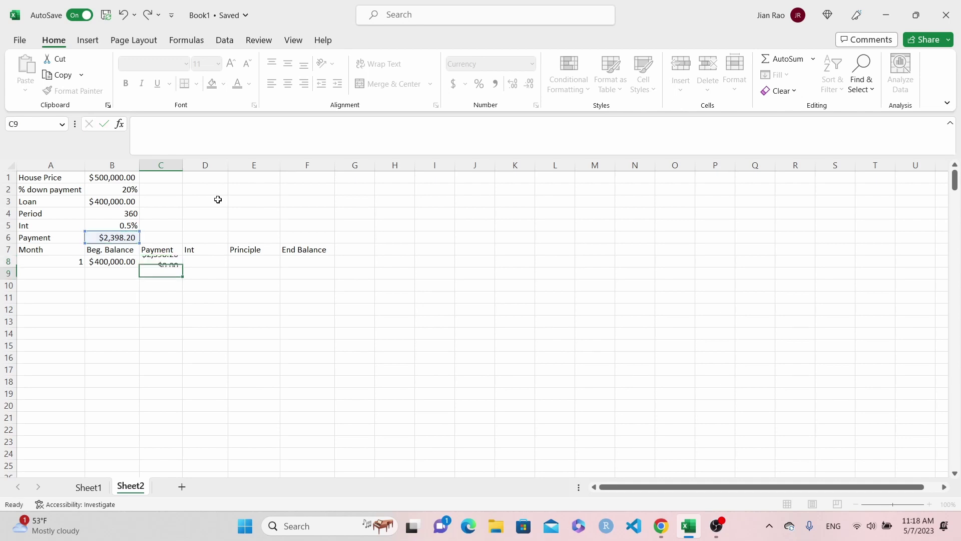
Step: Calculate the first month's interest in D8 with the formula =B8*B5
key("Up")
key("Right")
type("=")
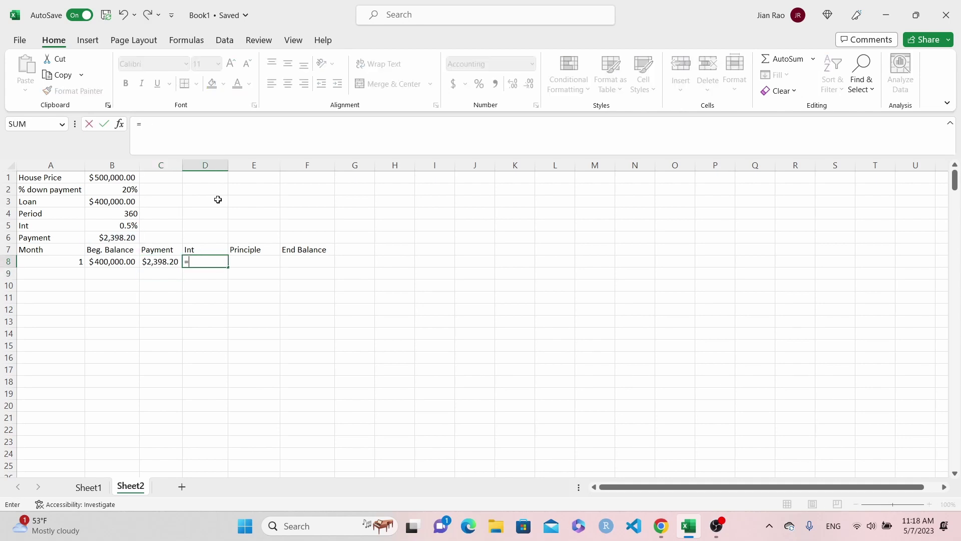
left_click(112, 262)
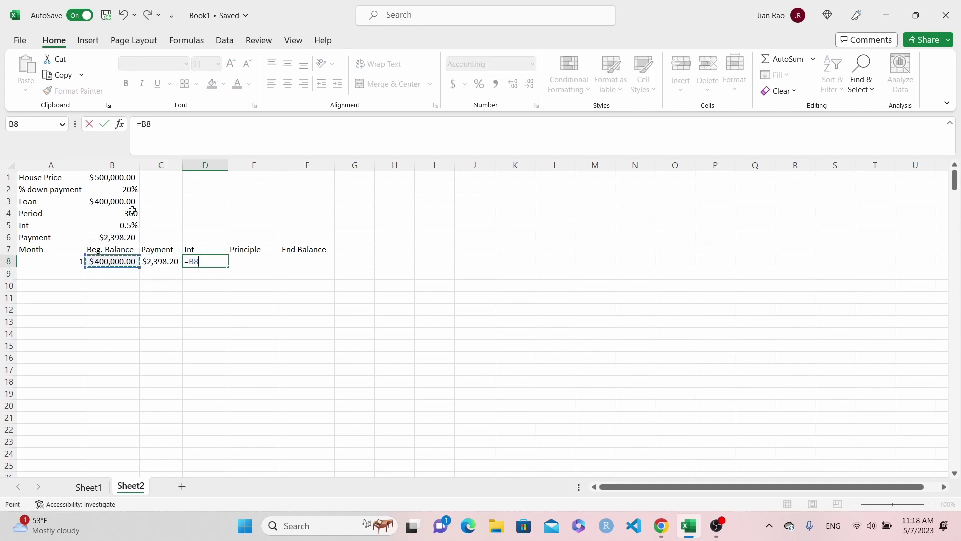
left_click(164, 127)
type("*")
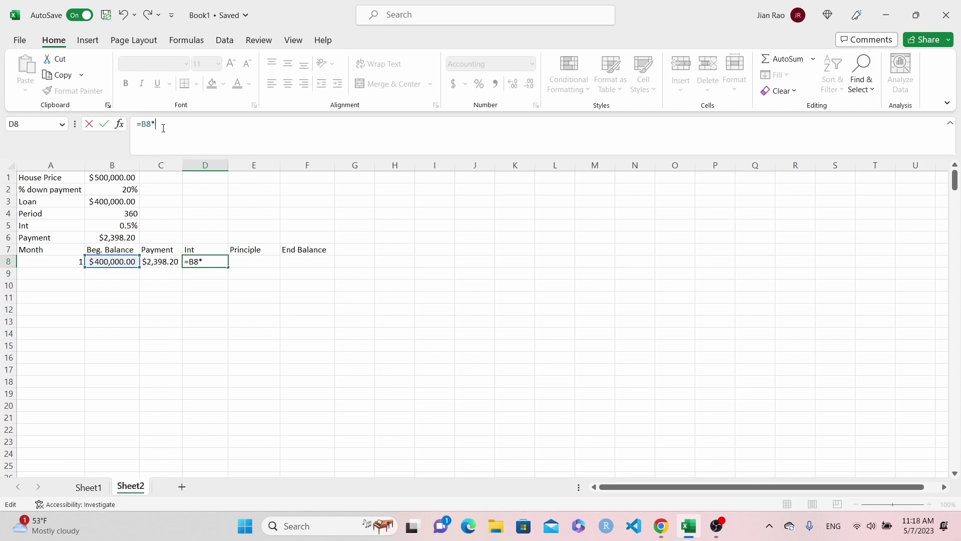
left_click(102, 222)
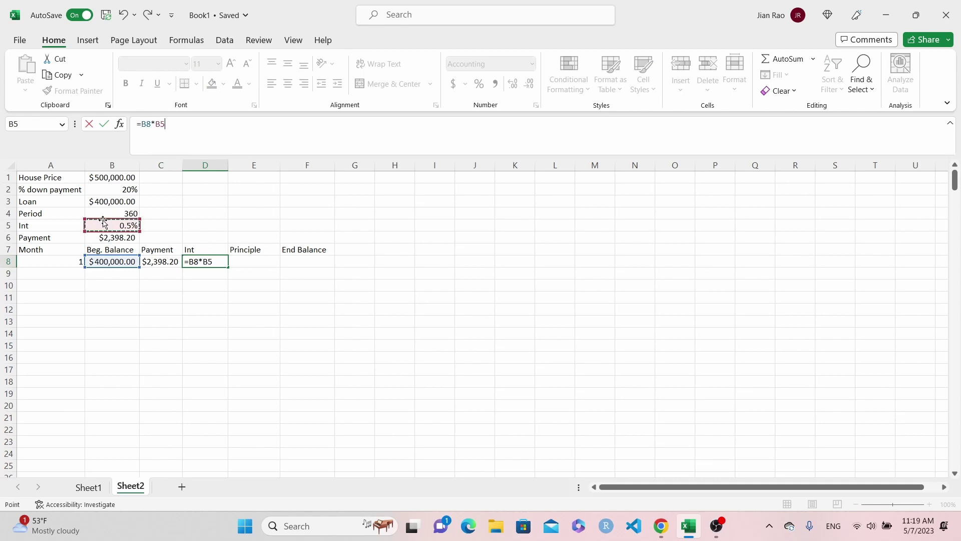
key("Return")
key("Up")
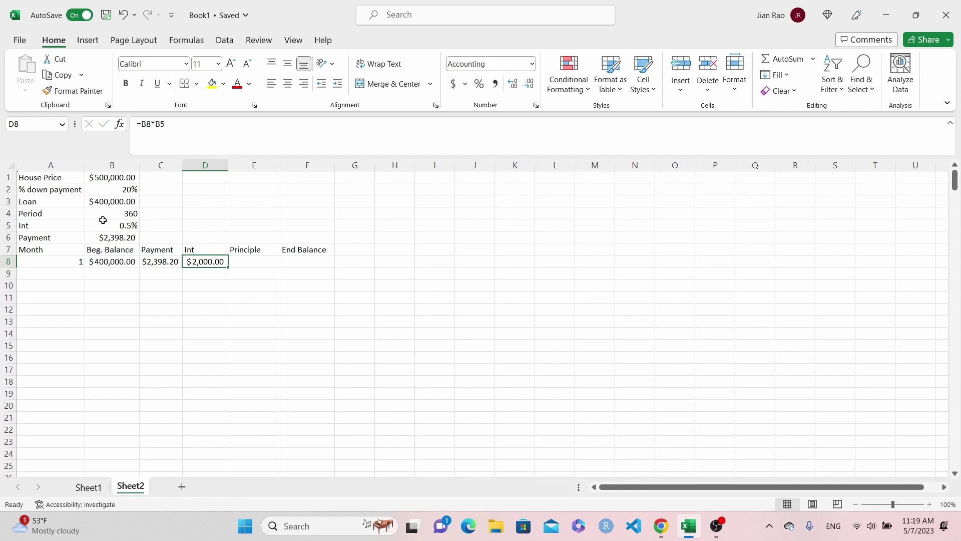
Step: Calculate the first month's principal portion in E8 with the formula =C8-D8
left_click(150, 260)
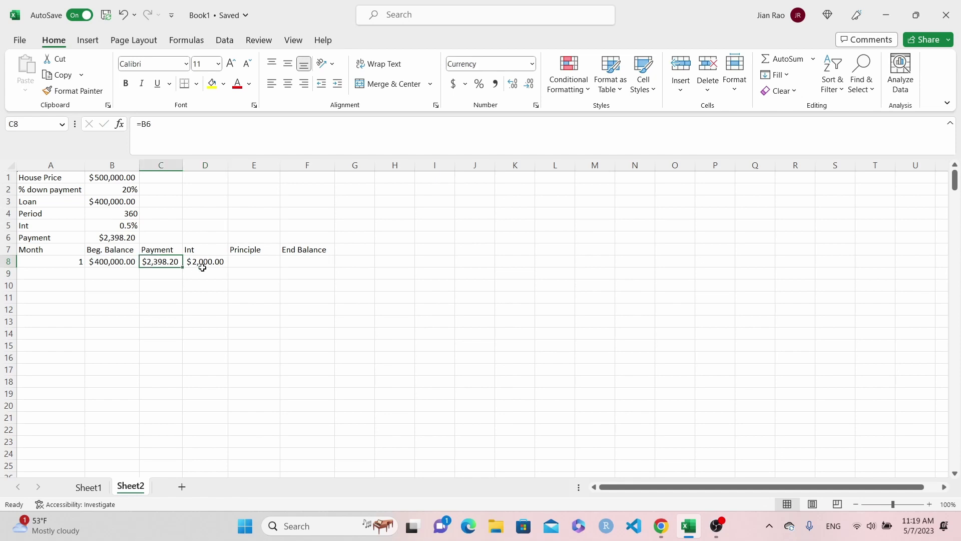
left_click(238, 262)
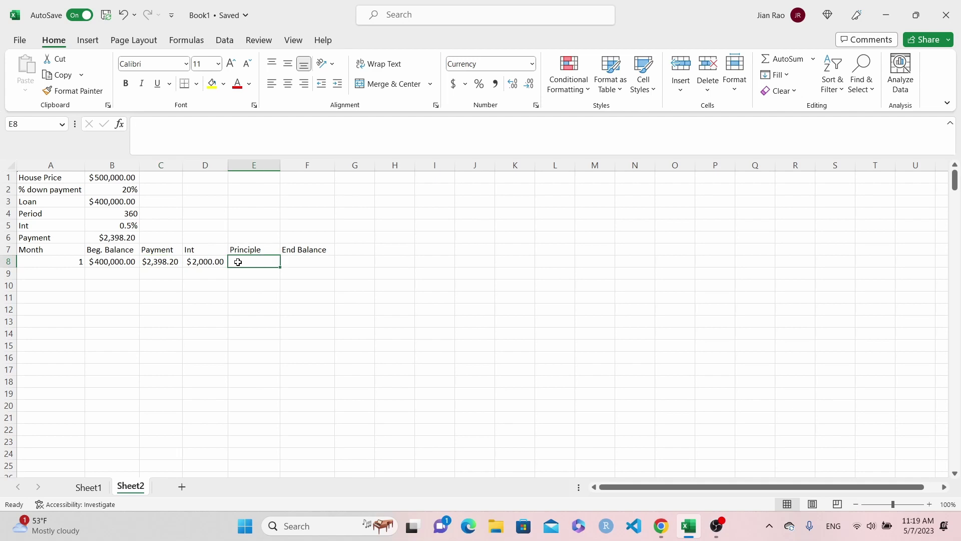
type("=")
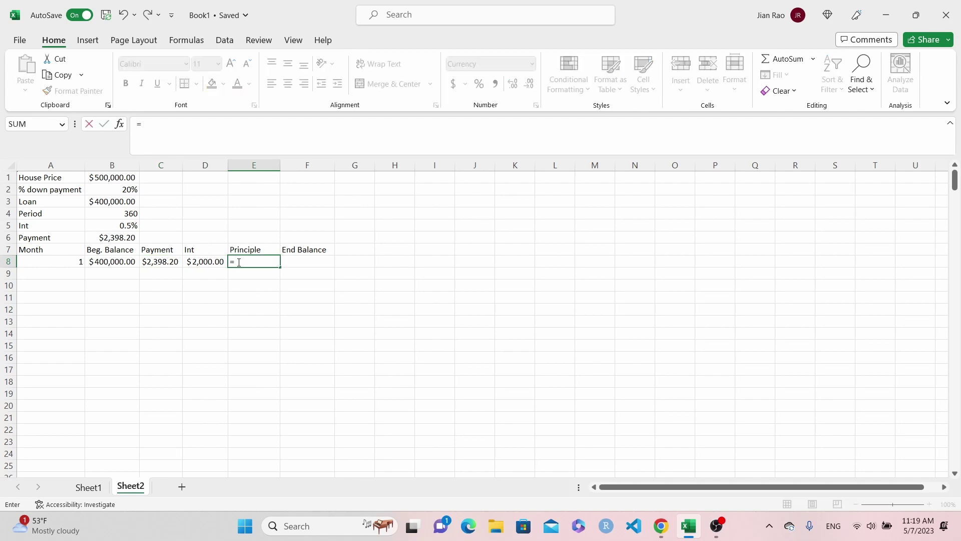
left_click(158, 261)
left_click(162, 126)
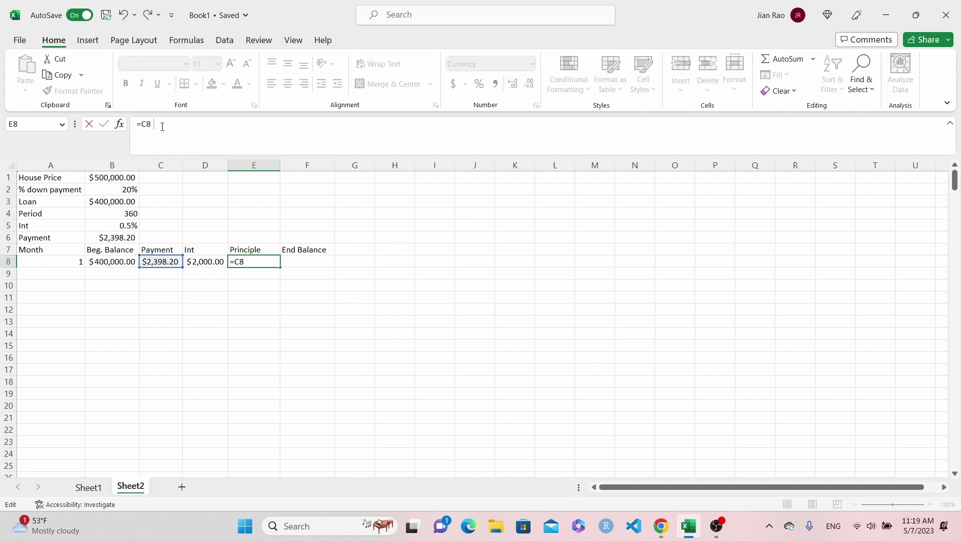
type("-")
left_click(207, 262)
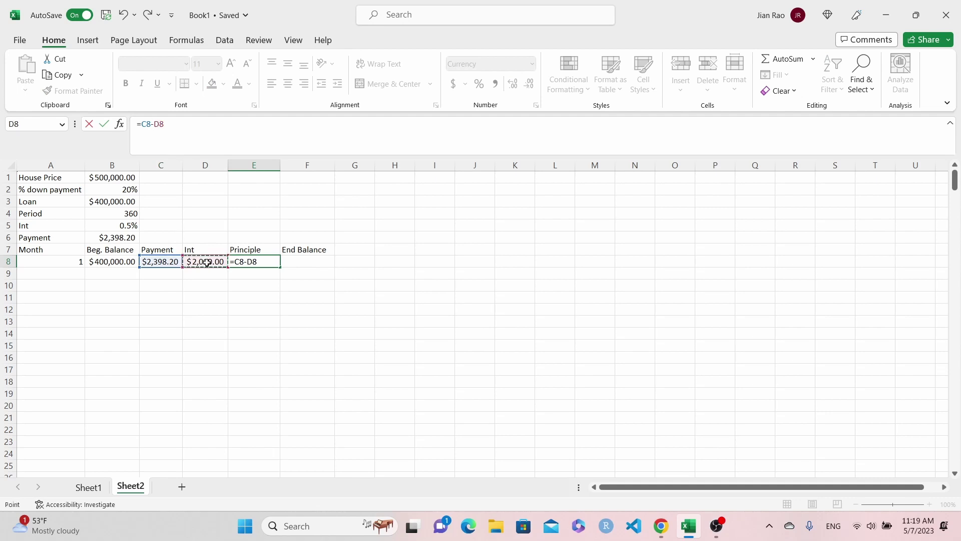
key("Return")
key("Up")
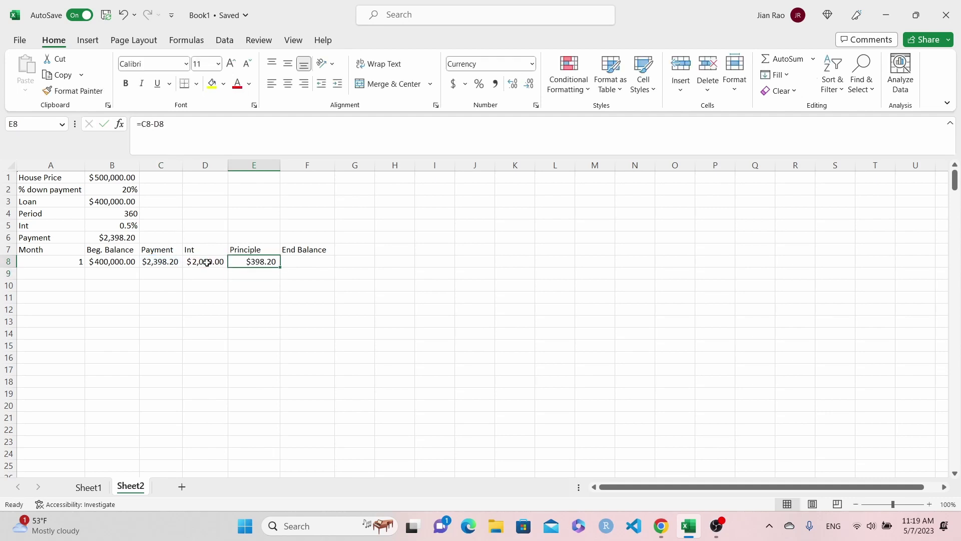
Step: Calculate the first month's ending balance in F8 with the formula =B8-E8
left_click(297, 262)
type("=")
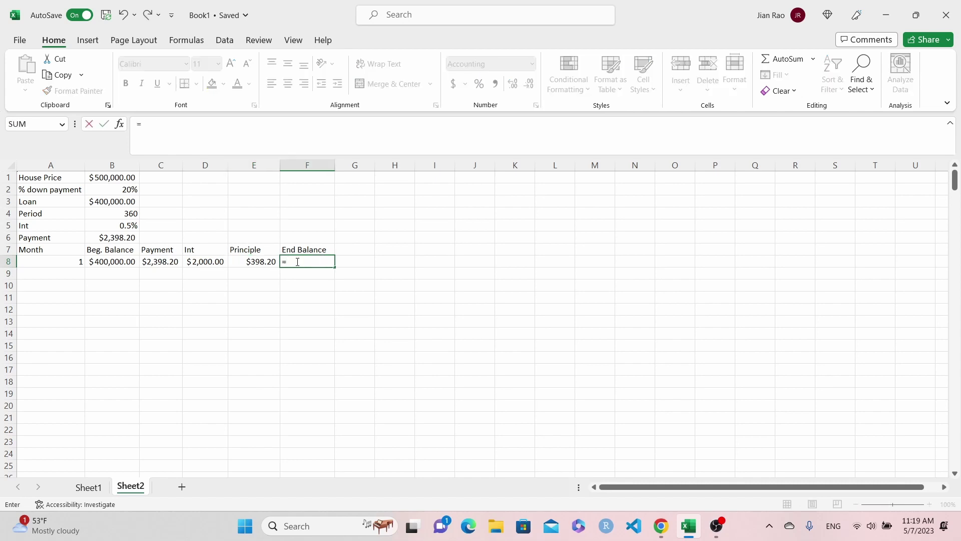
left_click(117, 261)
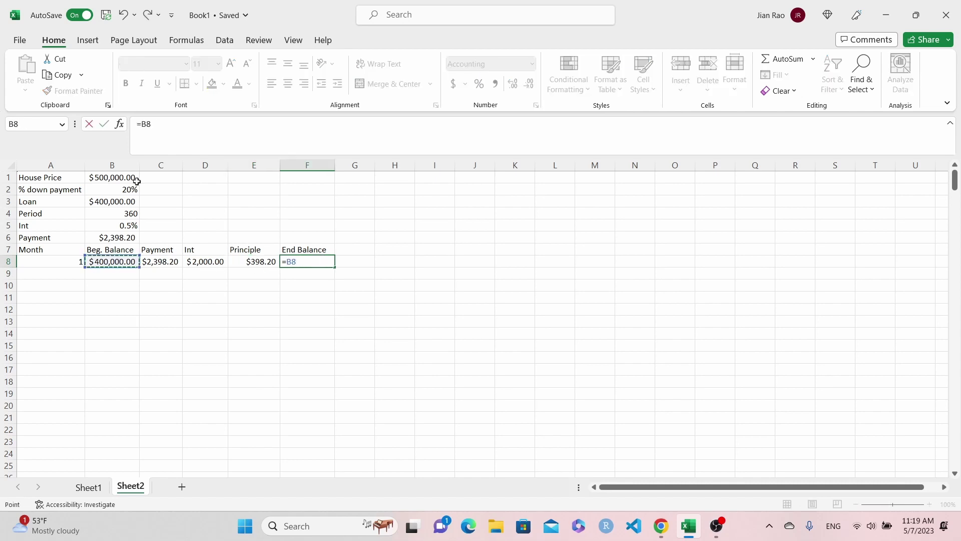
left_click(171, 126)
left_click(264, 262)
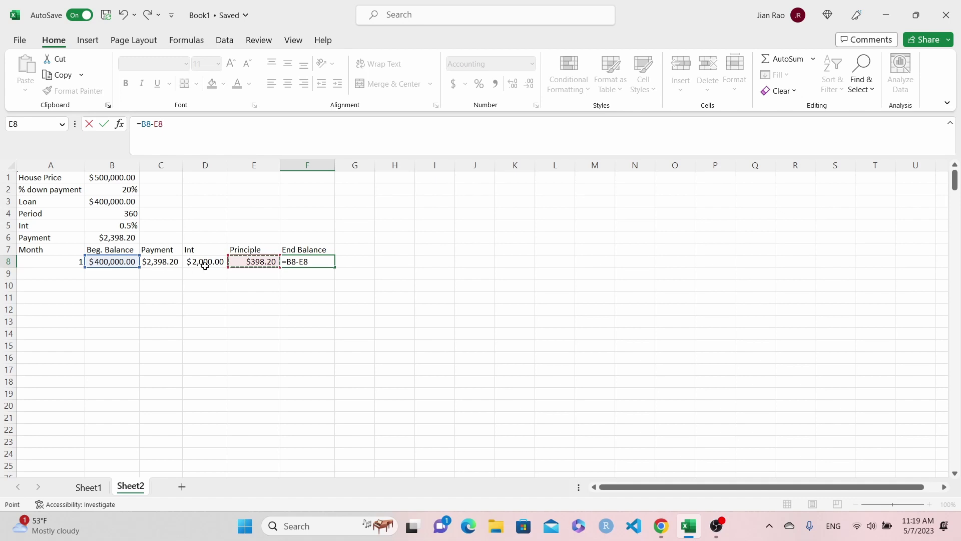
key("Return")
key("Up")
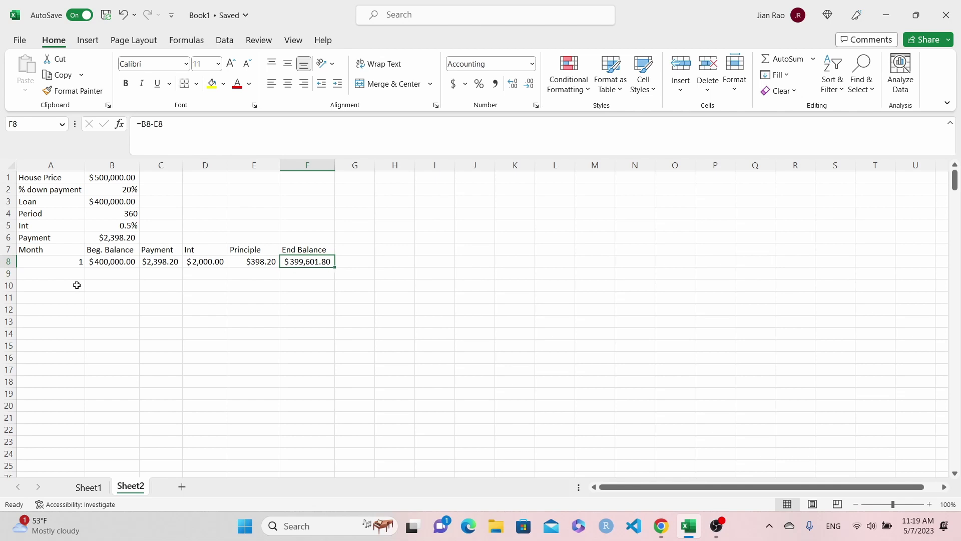
Step: Enter month 2 in A9 and link its beginning balance in B9 to the previous ending balance with =F8
left_click(66, 270)
type("2")
key("Return")
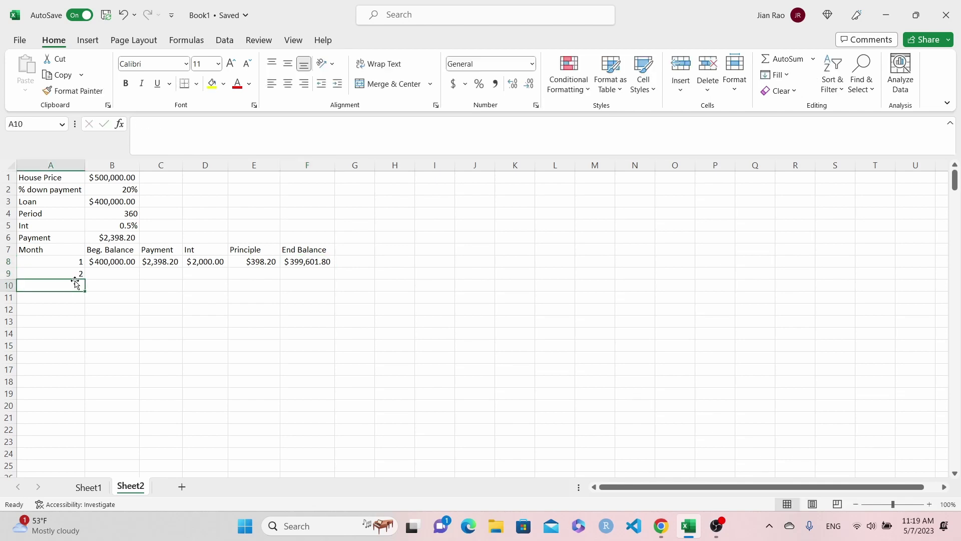
key("Up")
key("Right")
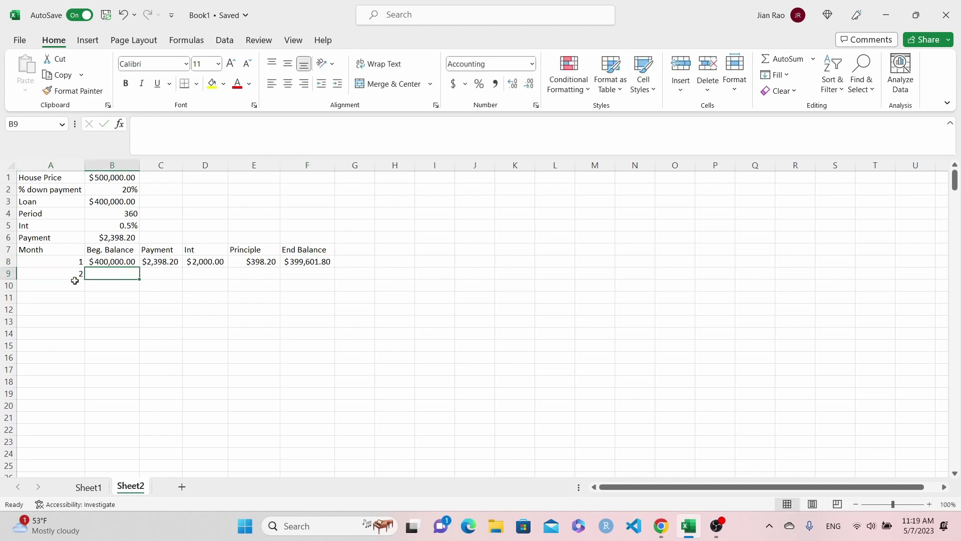
type("=")
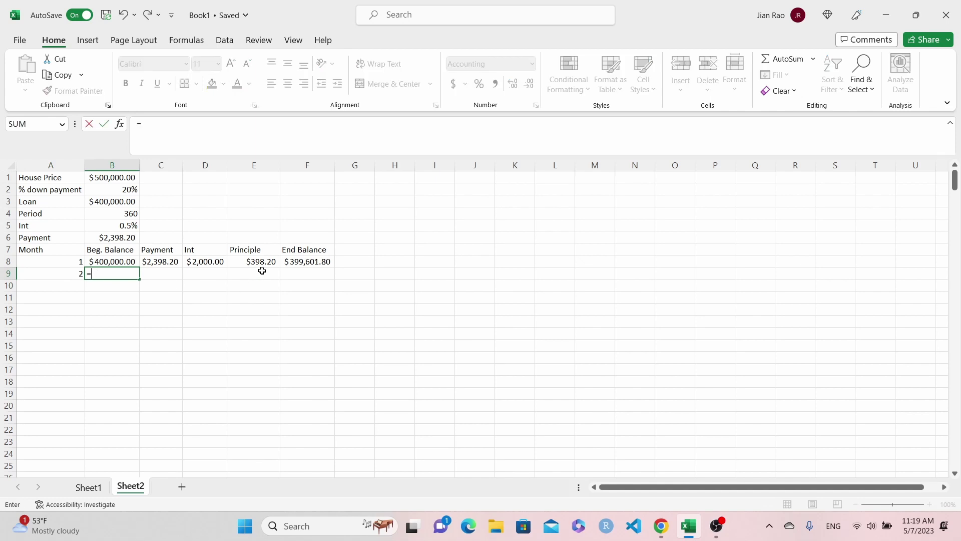
left_click(302, 262)
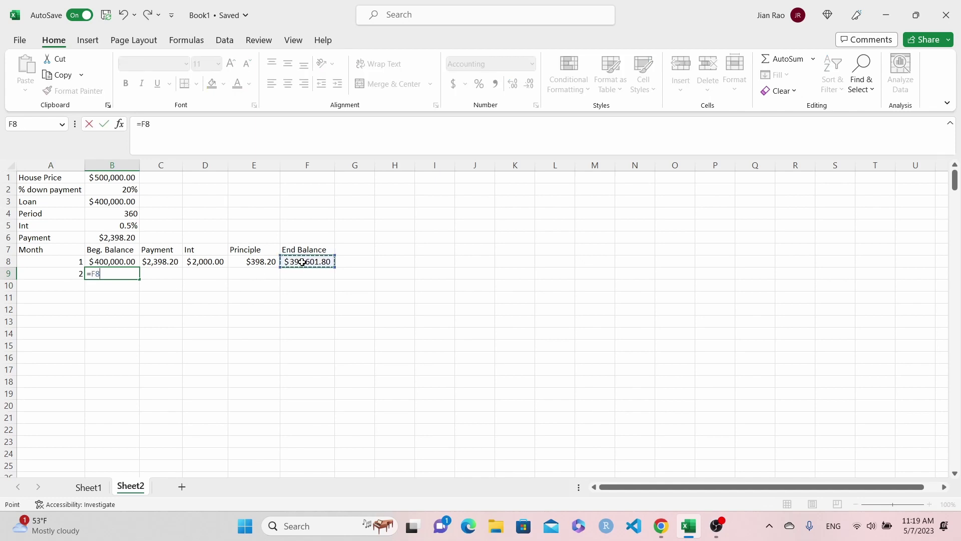
key("Return")
Step: Link month 2's payment in C9 to the calculated monthly payment with the absolute reference =$B$6
key("Up")
key("Right")
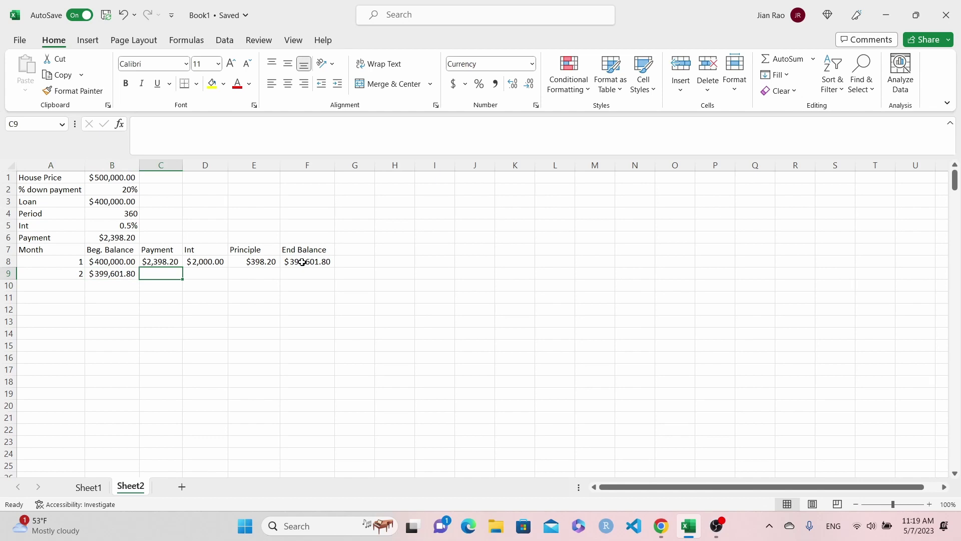
type("=")
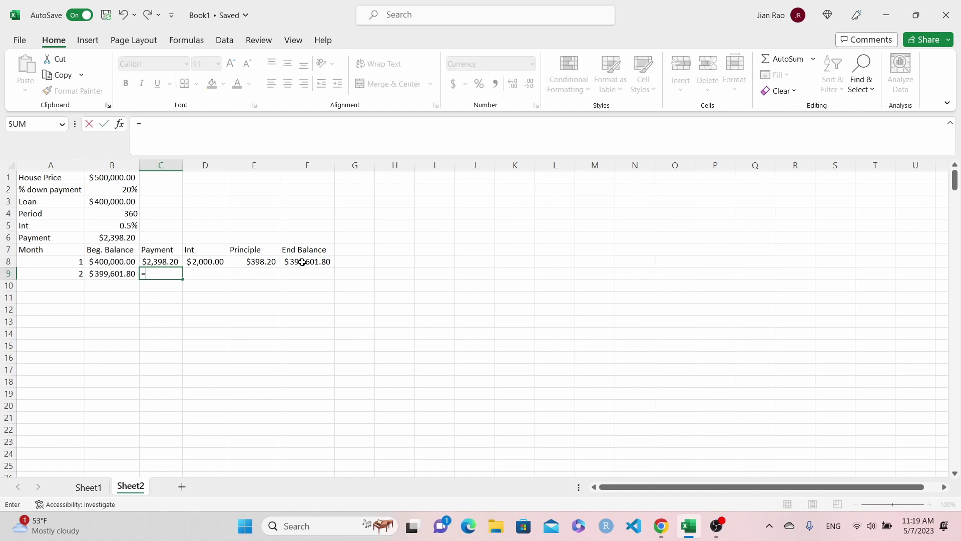
left_click(124, 238)
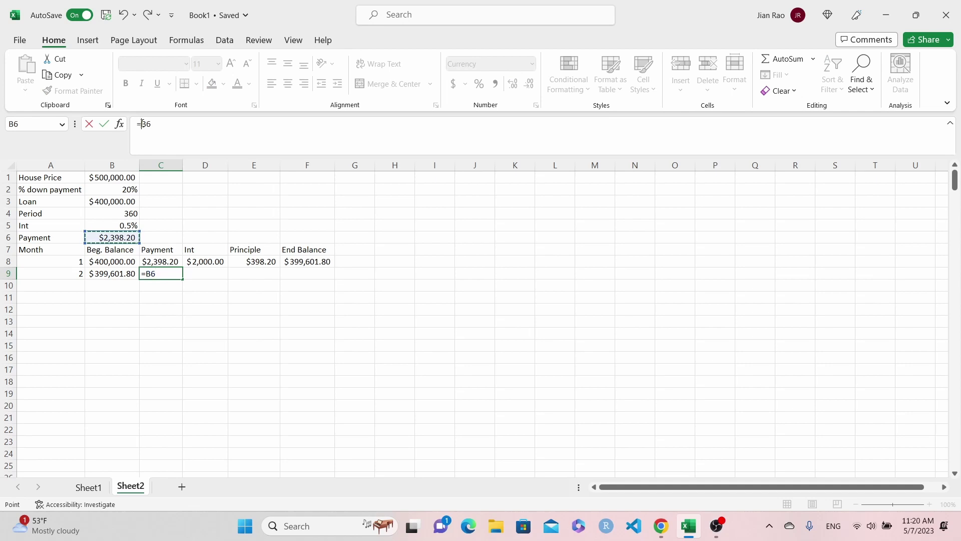
left_click(205, 137)
type("$B$")
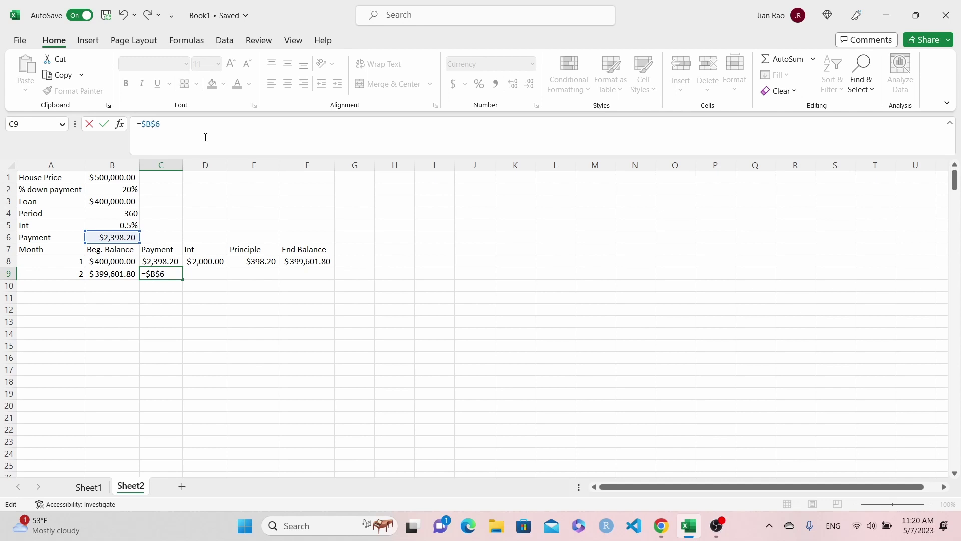
key("Return")
Step: Calculate month 2's interest in D9 with an absolute reference to the monthly rate, using =B9*$B$5
key("Up")
key("Right")
type("=")
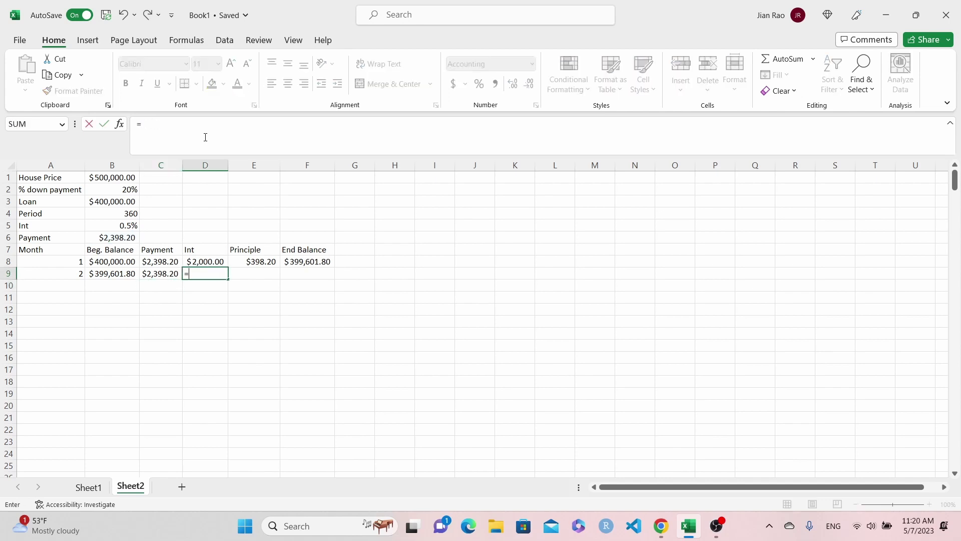
left_click(100, 273)
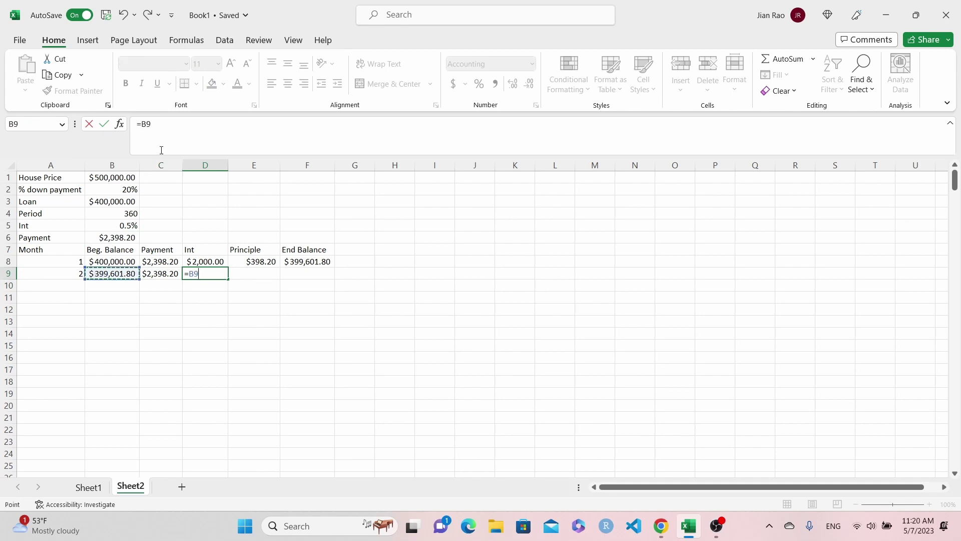
left_click(161, 127)
left_click(88, 227)
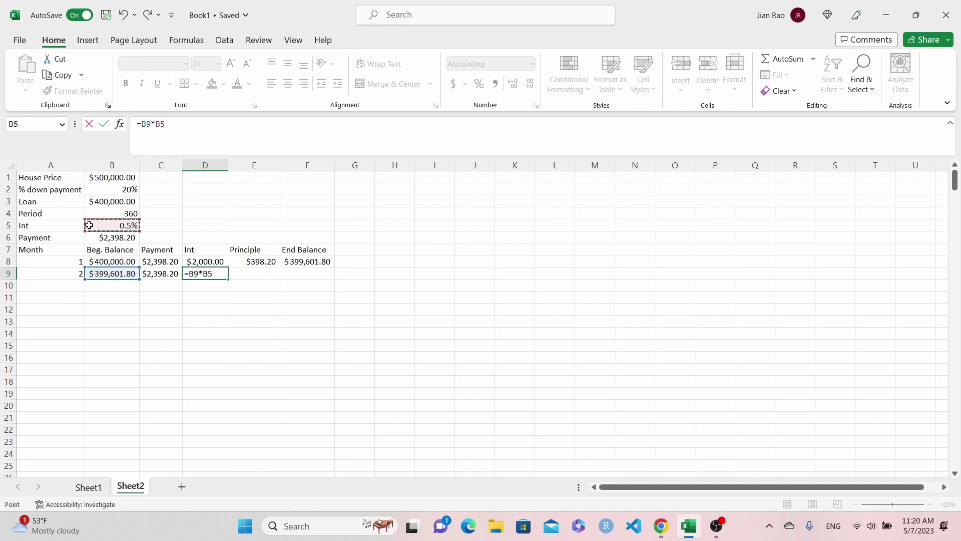
left_click(156, 123)
type("$")
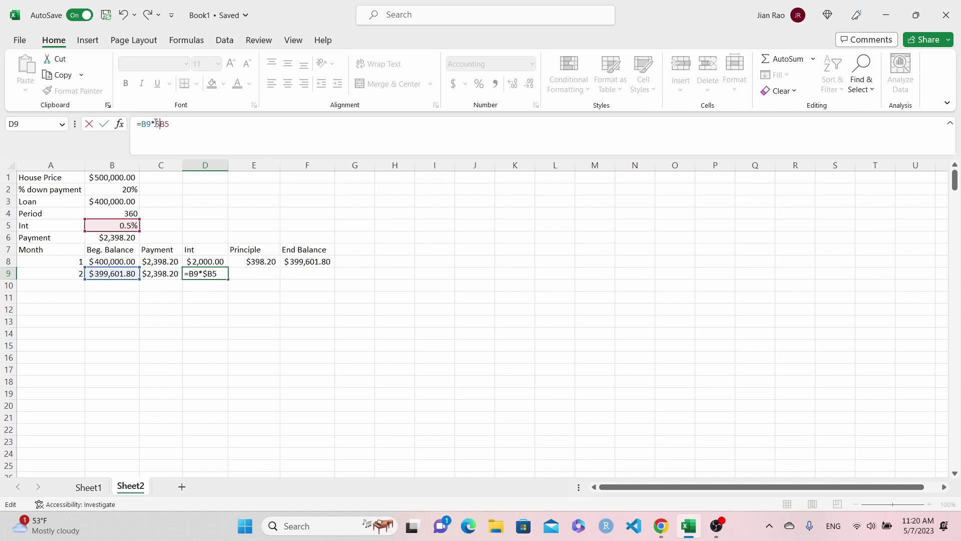
key("Right")
type("$")
key("Right")
key("Return")
Step: Calculate month 2's principal portion in E9 with the formula =C9-D9
key("Up")
key("Right")
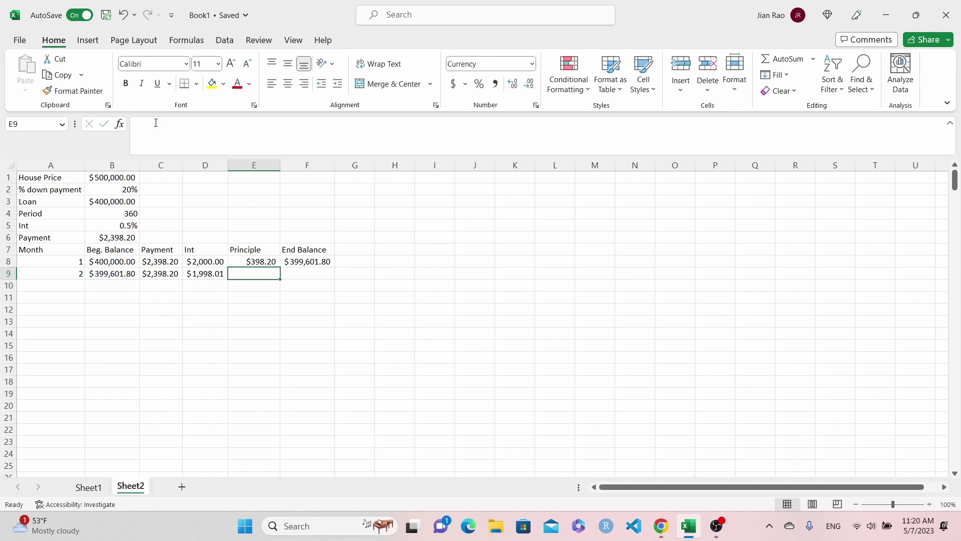
type("=")
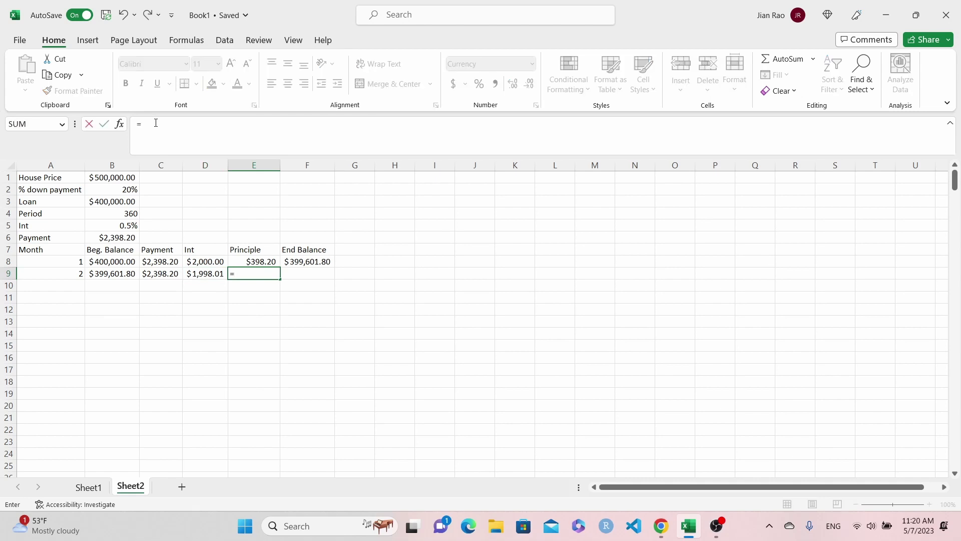
left_click(165, 277)
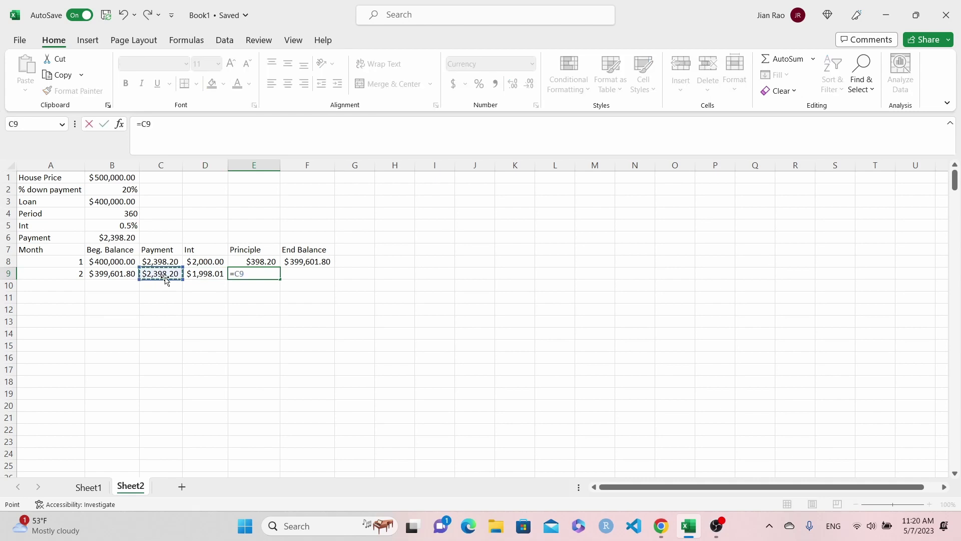
left_click(162, 125)
type("-")
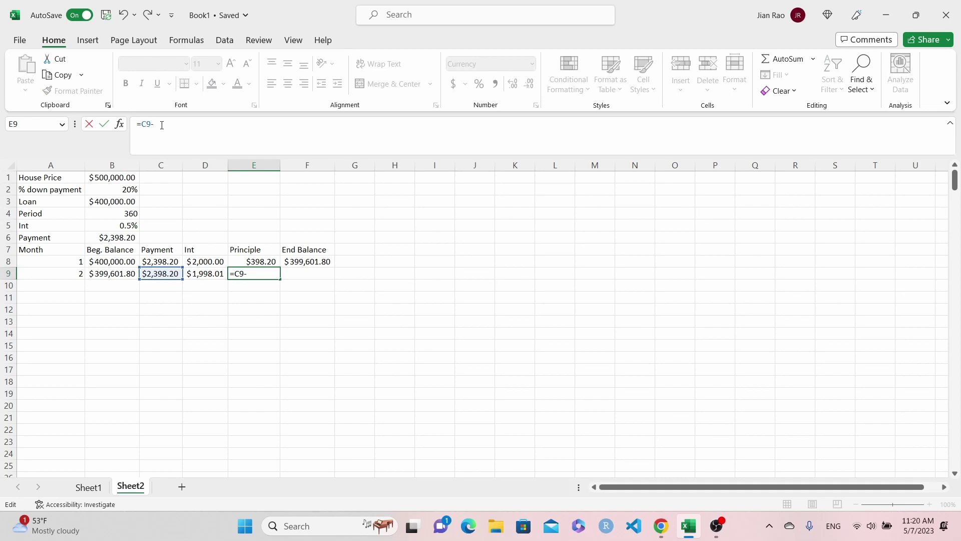
left_click(198, 274)
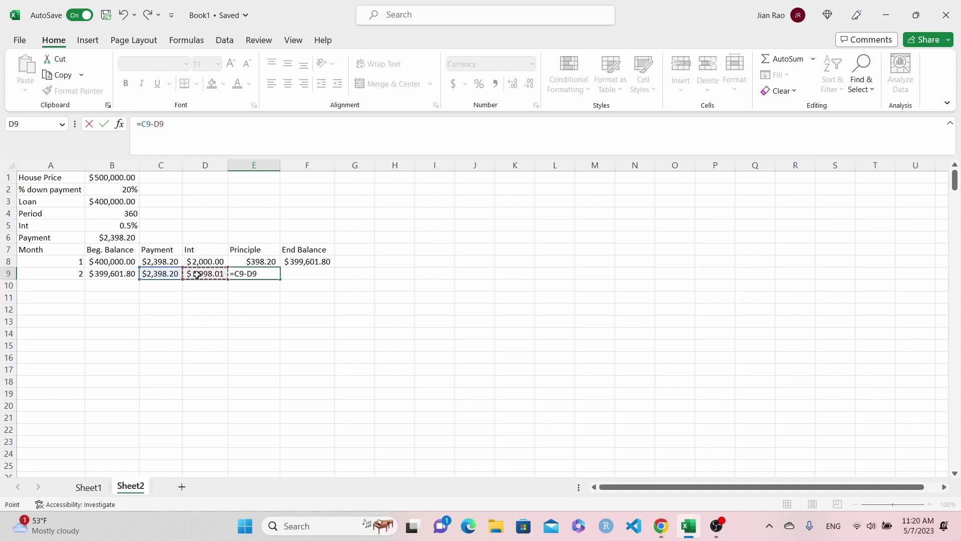
key("Return")
Step: Calculate month 2's ending balance in F9 by subtracting principal from the beginning balance with =B9-E9
key("Up")
key("Right")
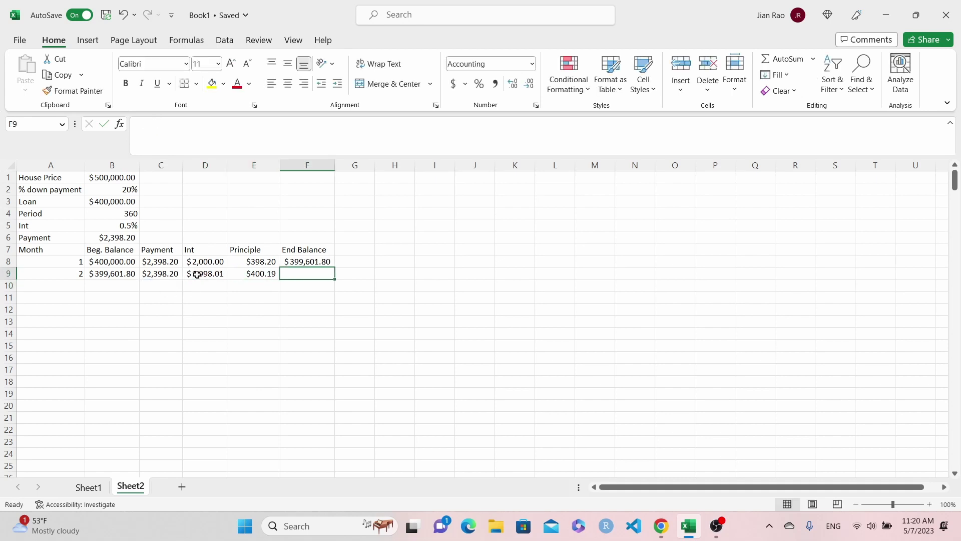
type("=")
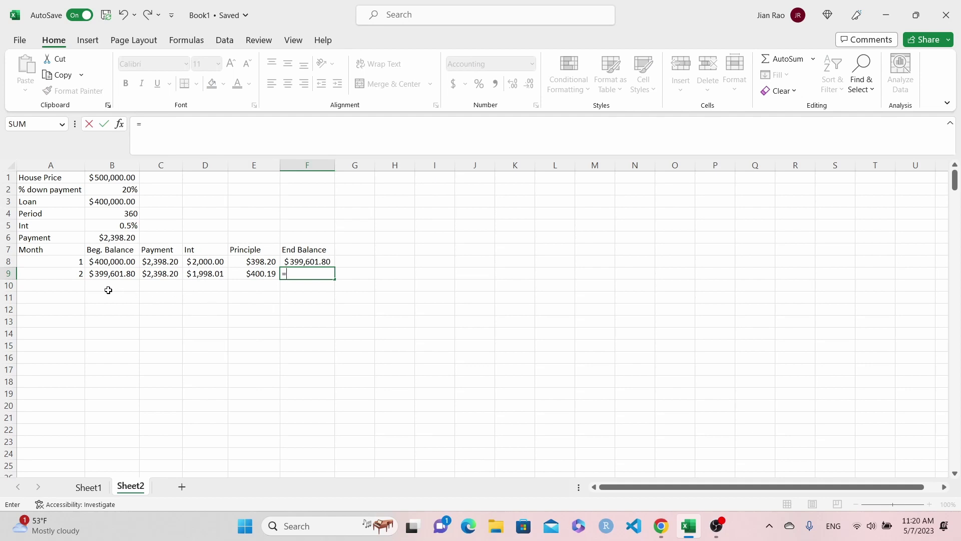
left_click(112, 273)
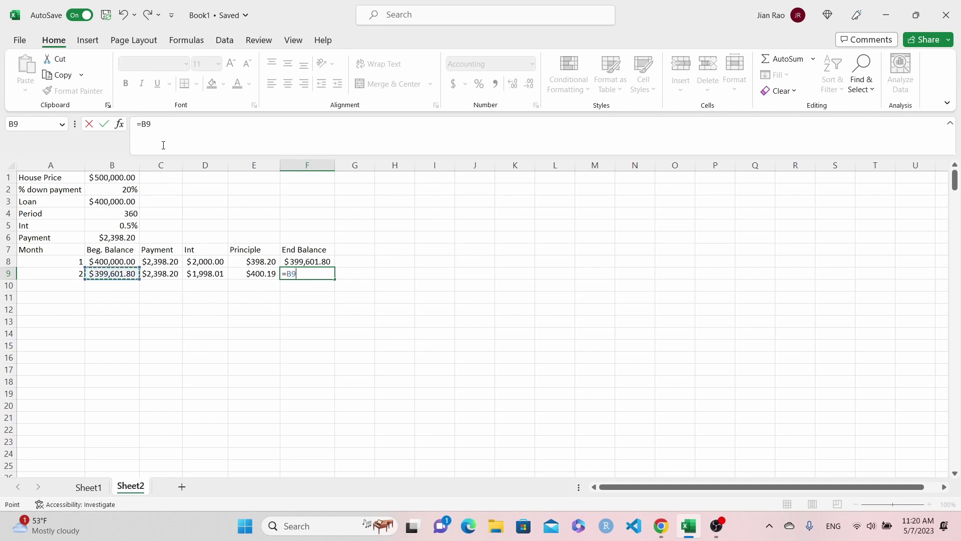
left_click(159, 125)
type("-")
left_click(240, 275)
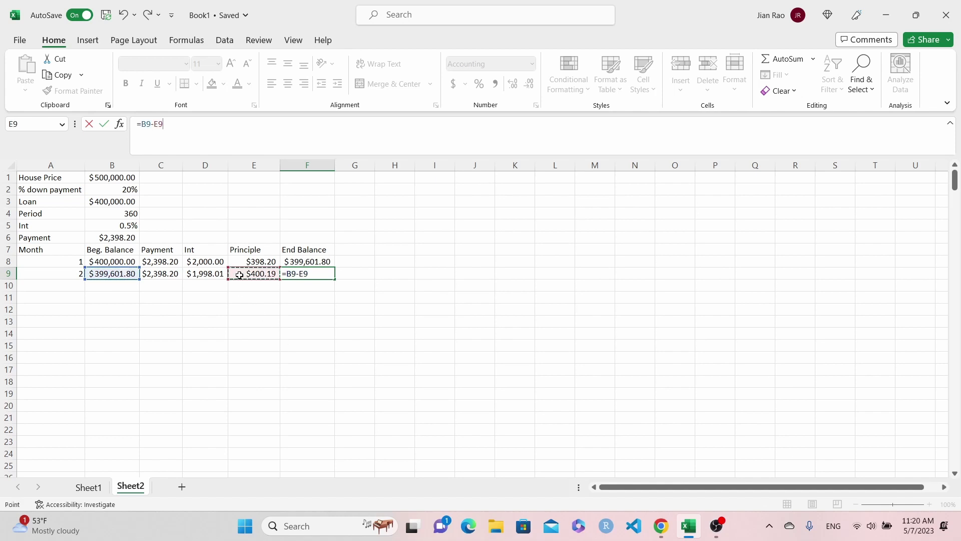
key("Return")
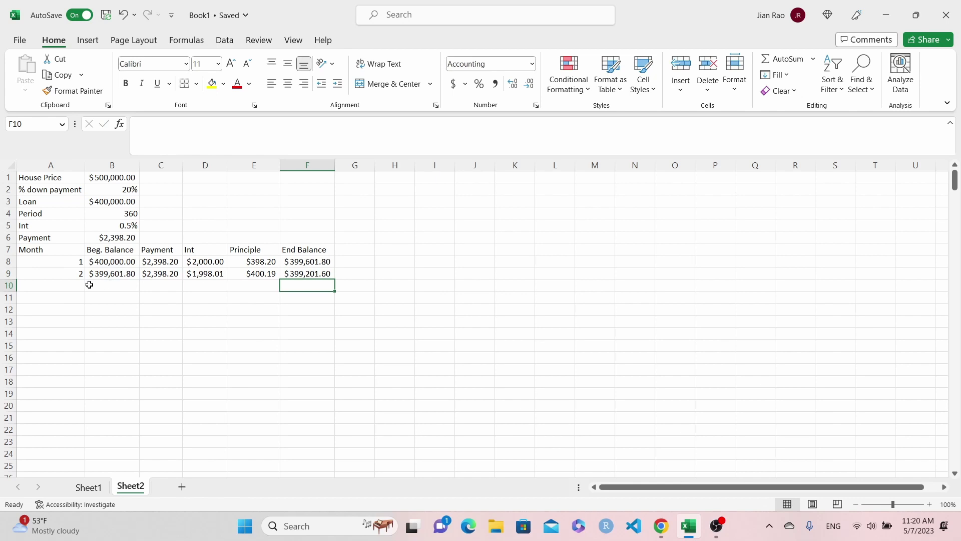
Step: Fill the month 2 row A9:F9 down to row 367 for month 360 and check the final ending balance
left_click(69, 272)
left_click_drag(69, 271, 299, 276)
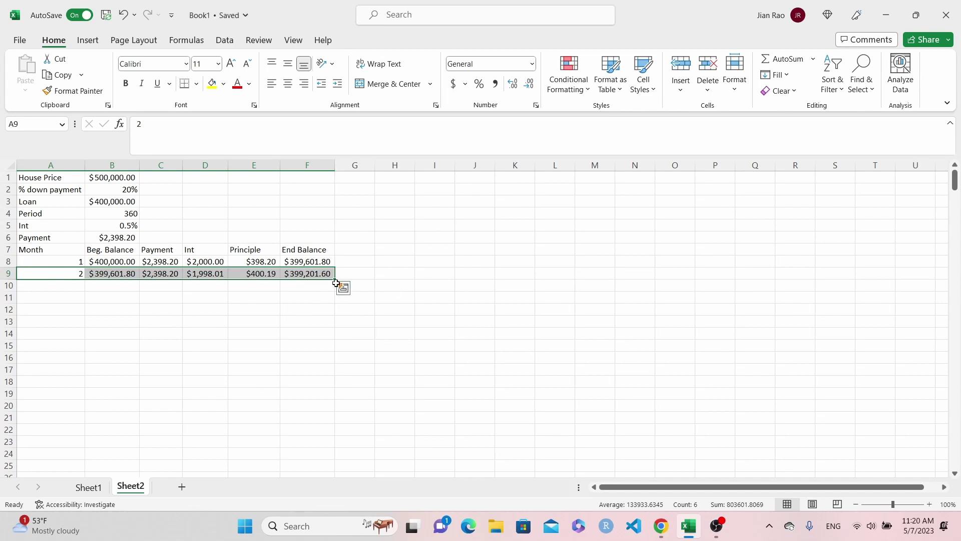
mouse_move(335, 279)
left_mouse_down()
mouse_move(342, 507)
mouse_move(342, 466)
mouse_move(351, 507)
mouse_move(347, 457)
mouse_move(352, 496)
mouse_move(348, 461)
mouse_move(356, 481)
mouse_move(358, 451)
left_mouse_up()
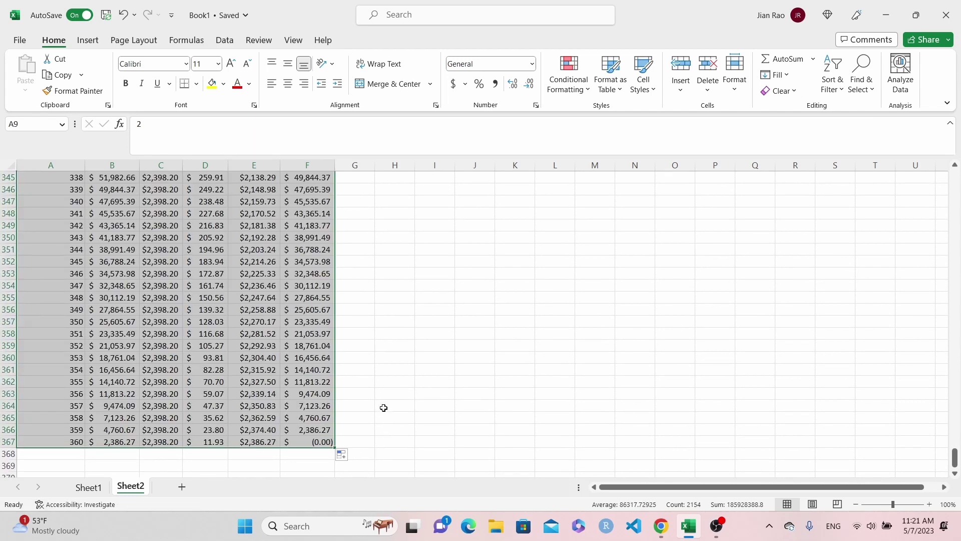
left_click(383, 407)
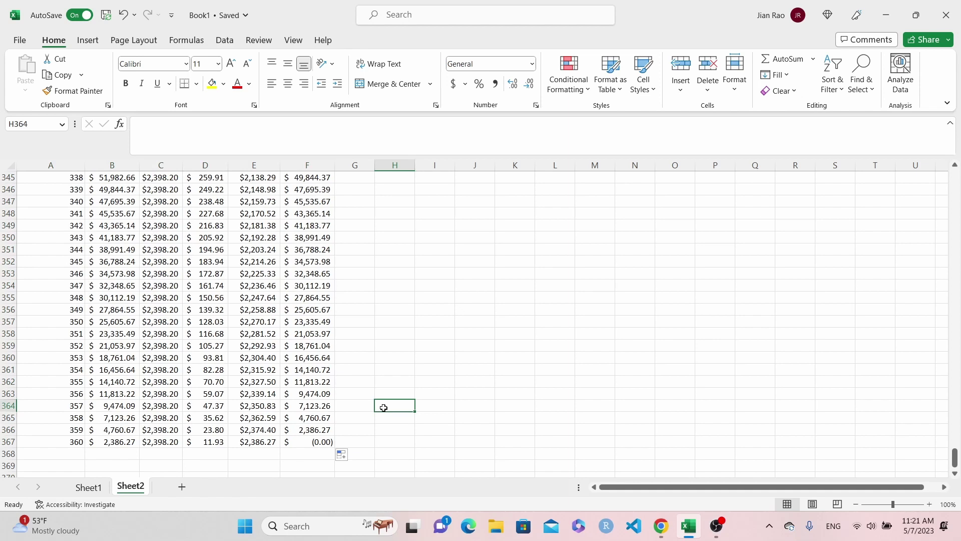
left_click(307, 443)
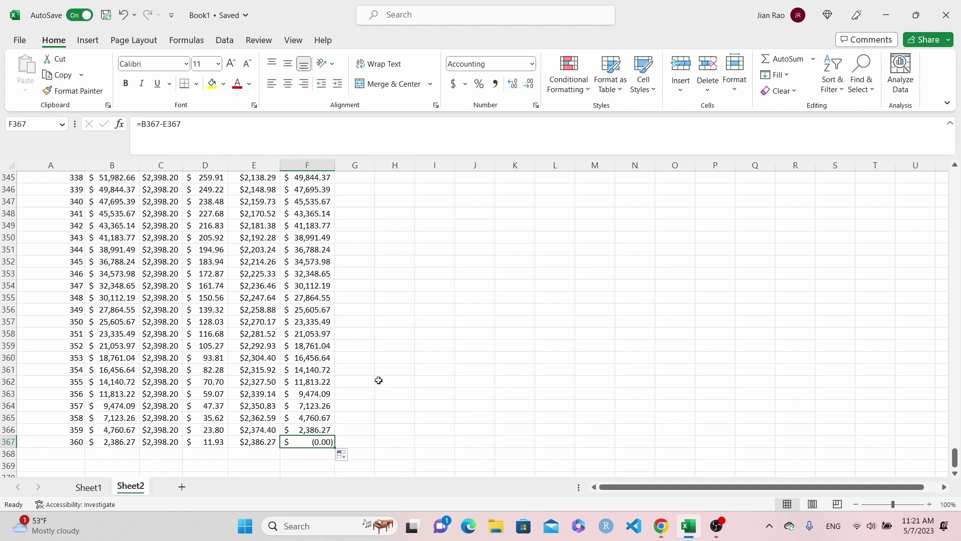
left_click(73, 442)
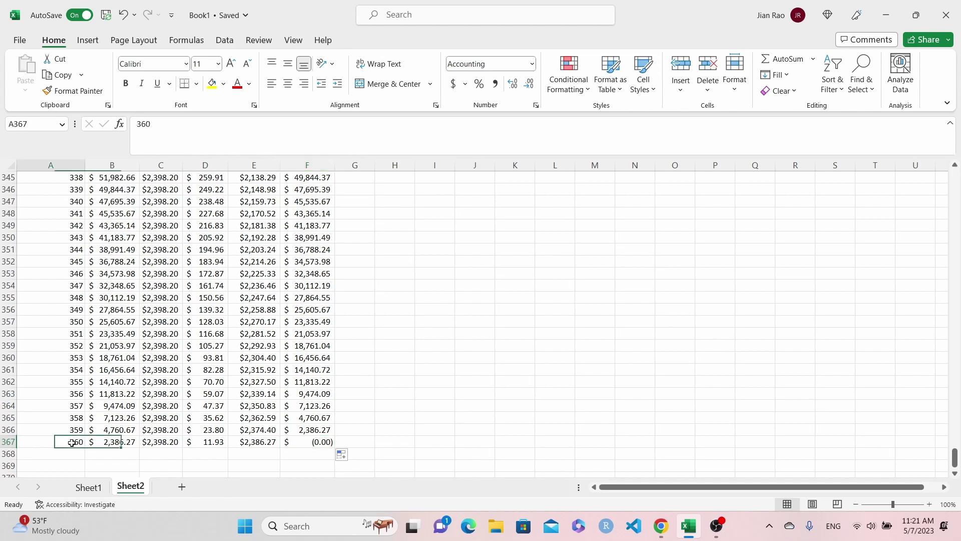
left_click(300, 446)
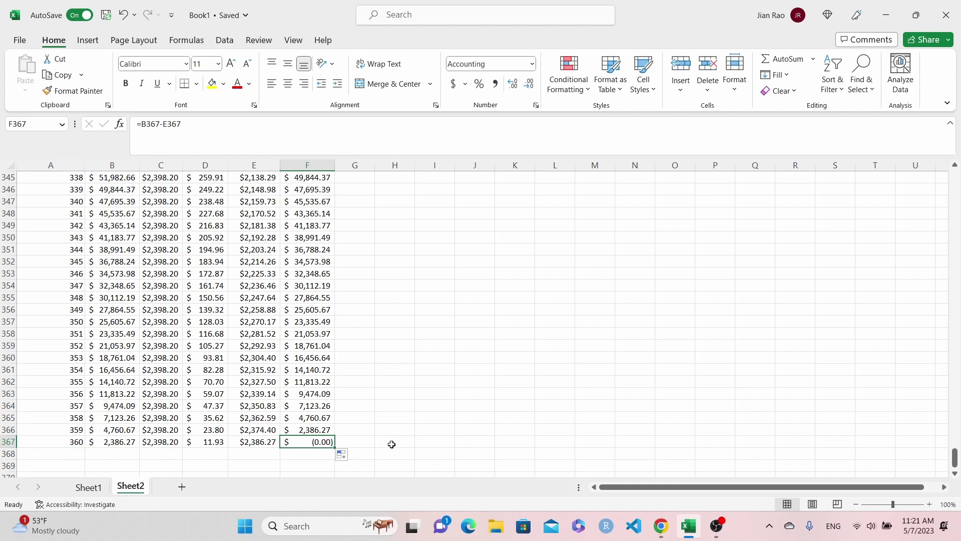
Step: Total the principal column below the schedule in E368 with =SUM(E8:E367)
left_click(265, 453)
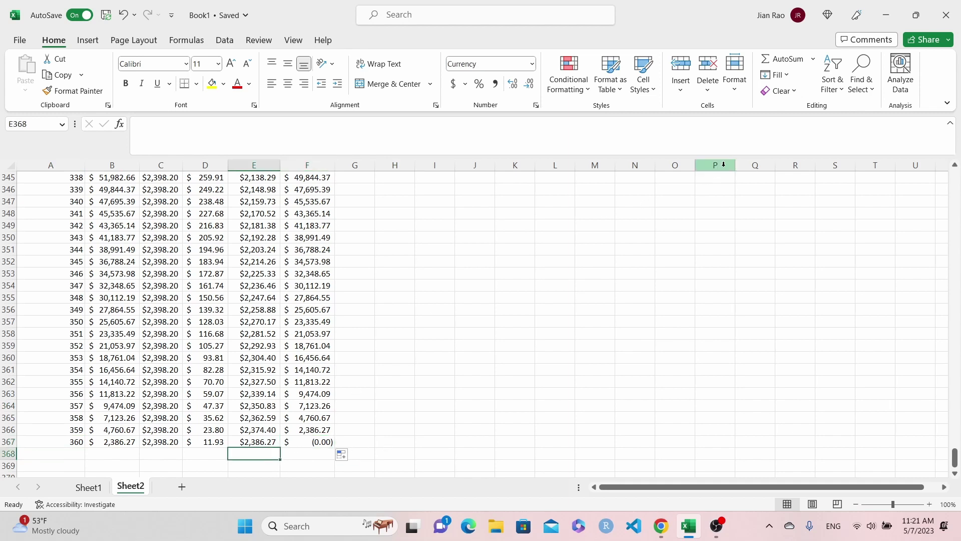
left_click(794, 64)
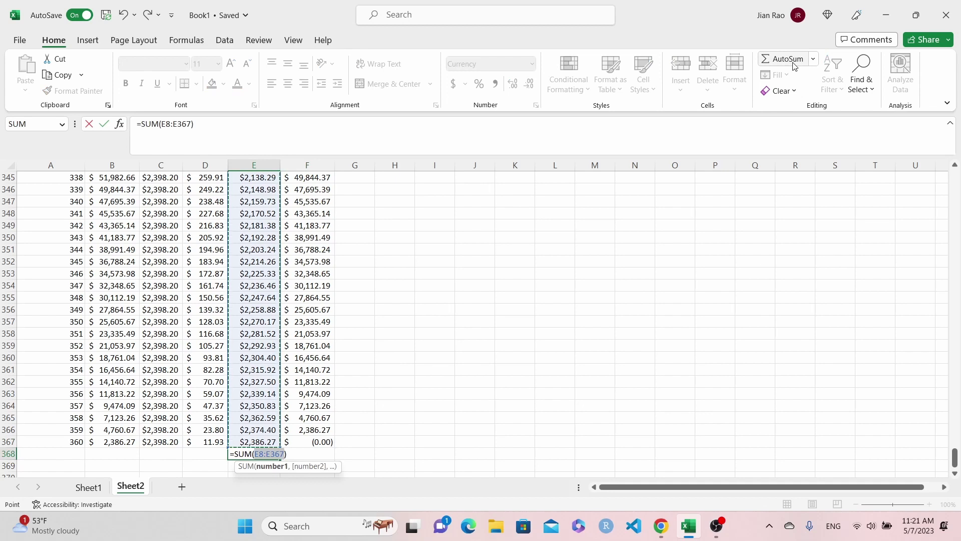
key("Return")
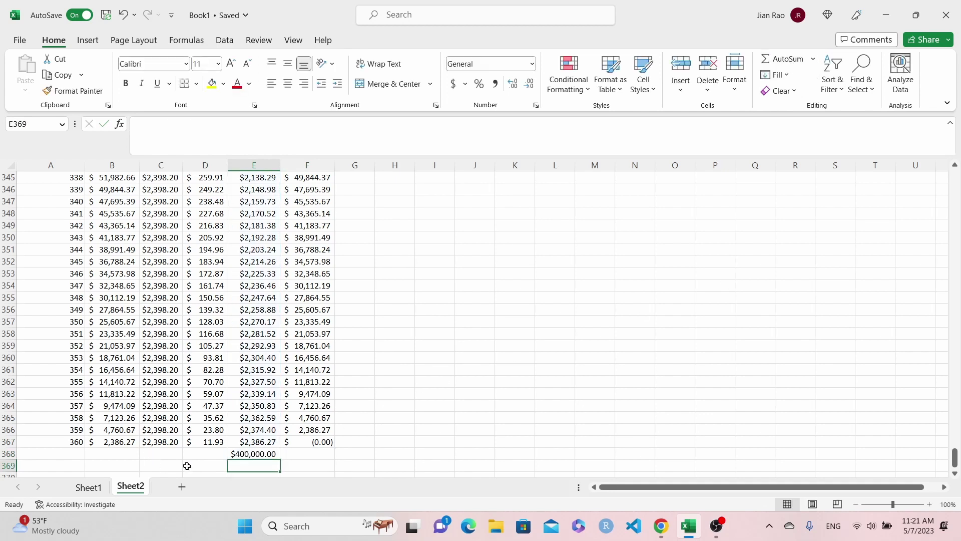
left_click(253, 454)
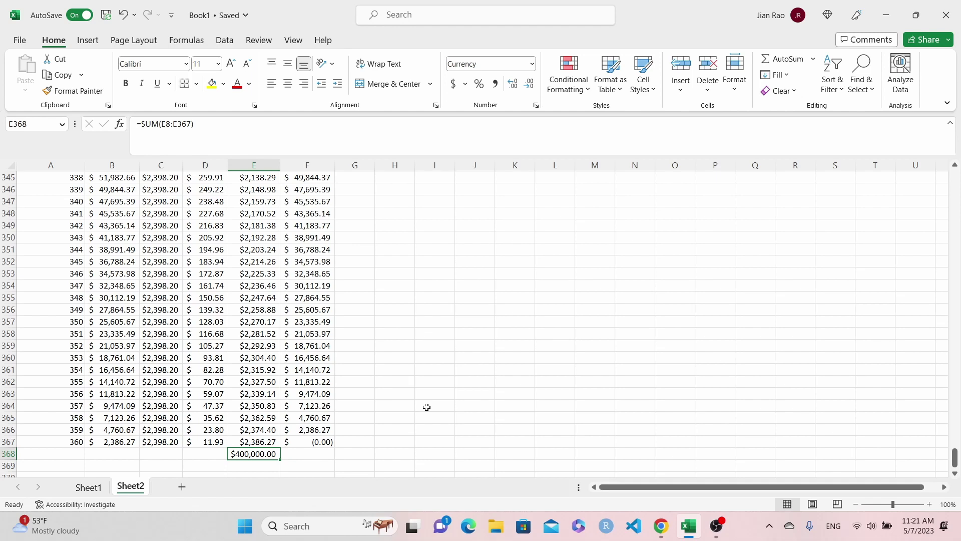
Step: Compare the interest and principal portions of the payments across the first 12 months of the schedule
key("ctrl+shift+Up")
left_click(211, 281)
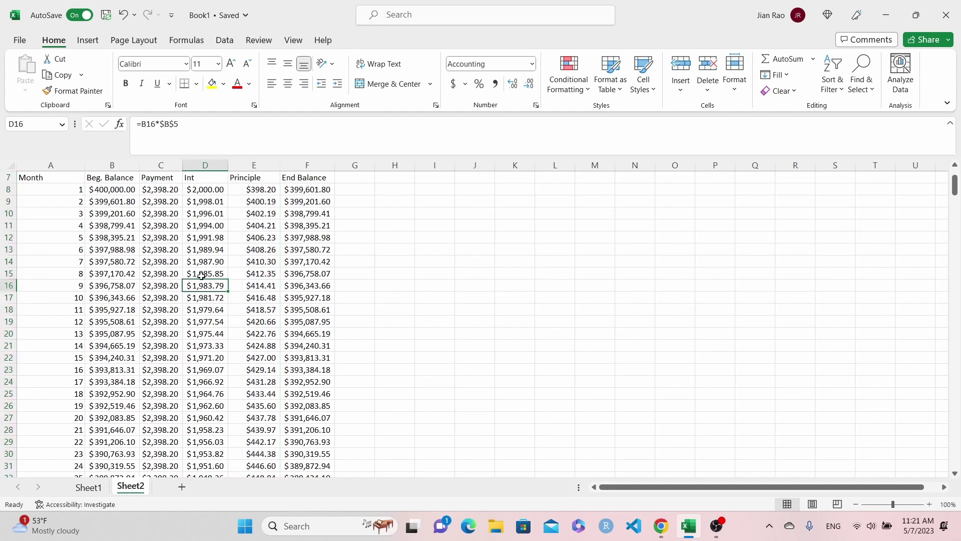
left_click_drag(60, 191, 305, 321)
left_click(359, 336)
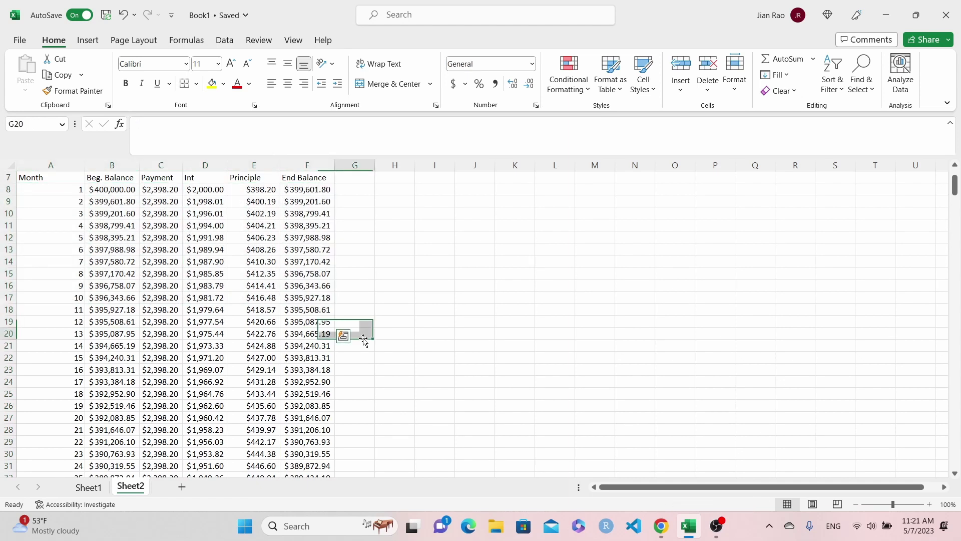
left_click_drag(206, 191, 205, 199)
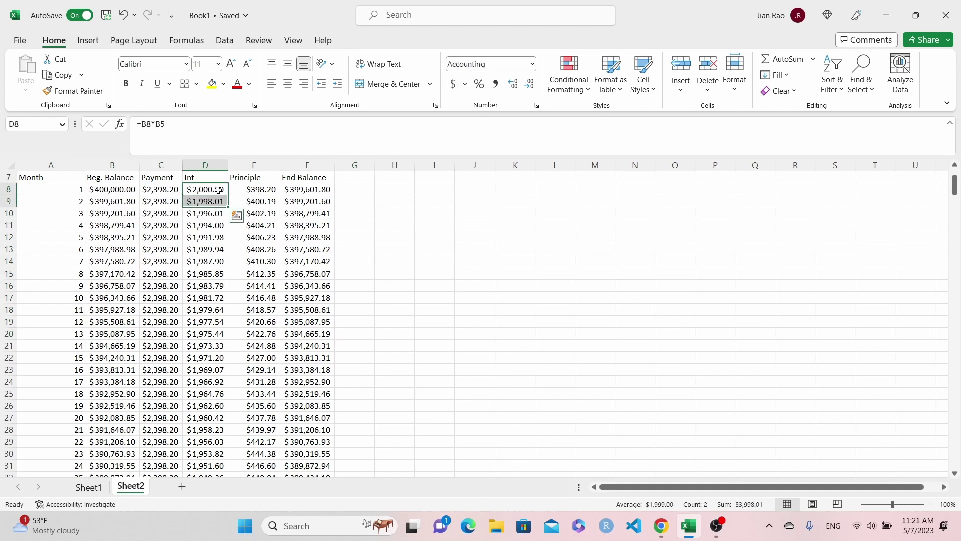
left_click_drag(216, 192, 219, 317)
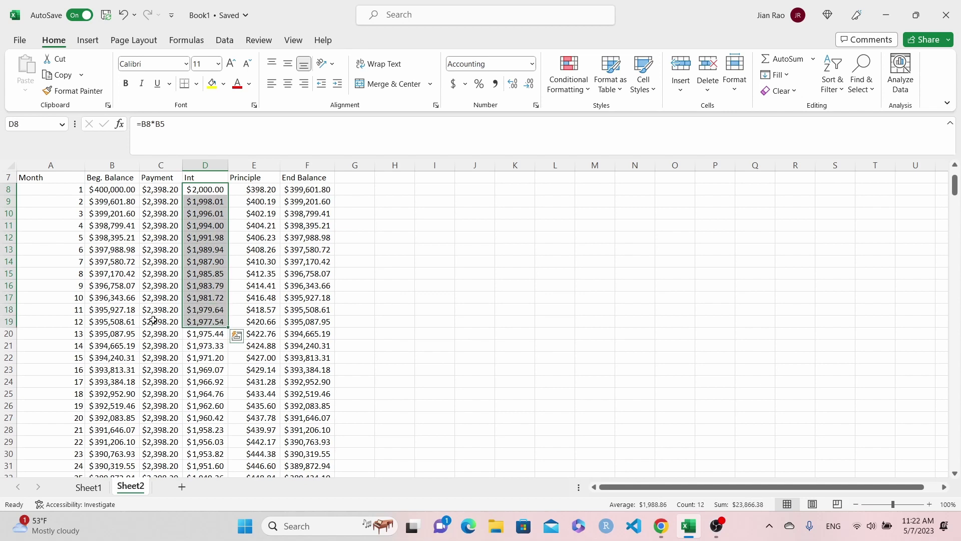
left_click(156, 321)
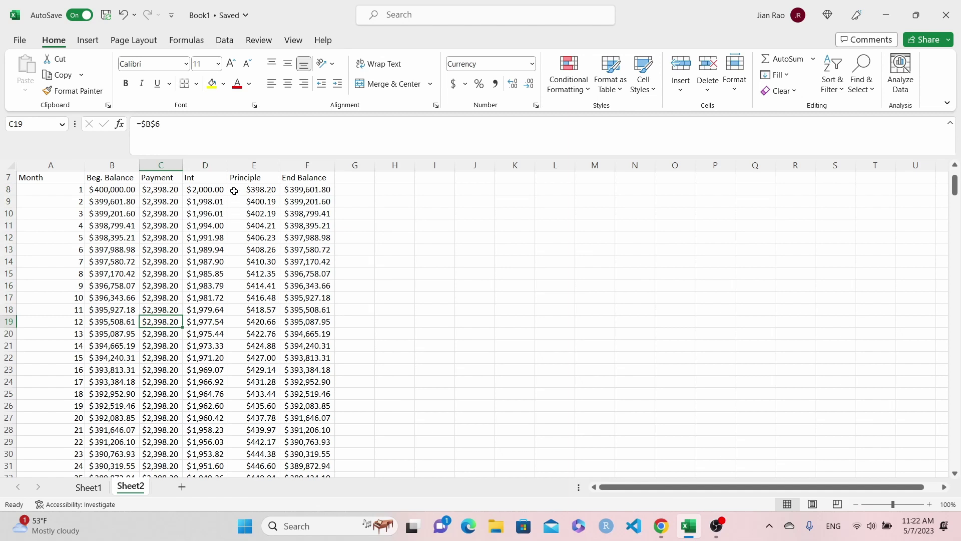
left_click_drag(234, 192, 248, 309)
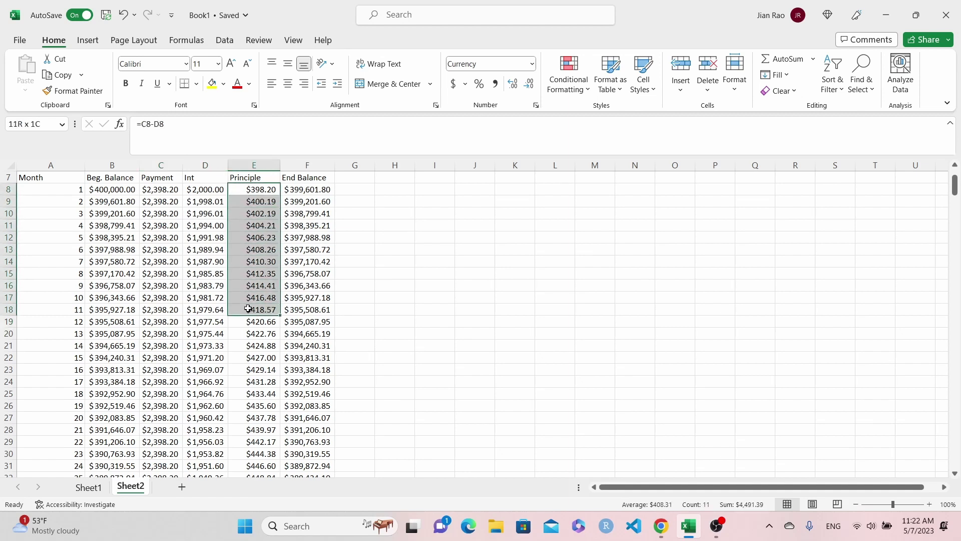
Step: Compare the payment, interest and principal portions across the last 12 months of the schedule, months 349 to 360
left_click(63, 189)
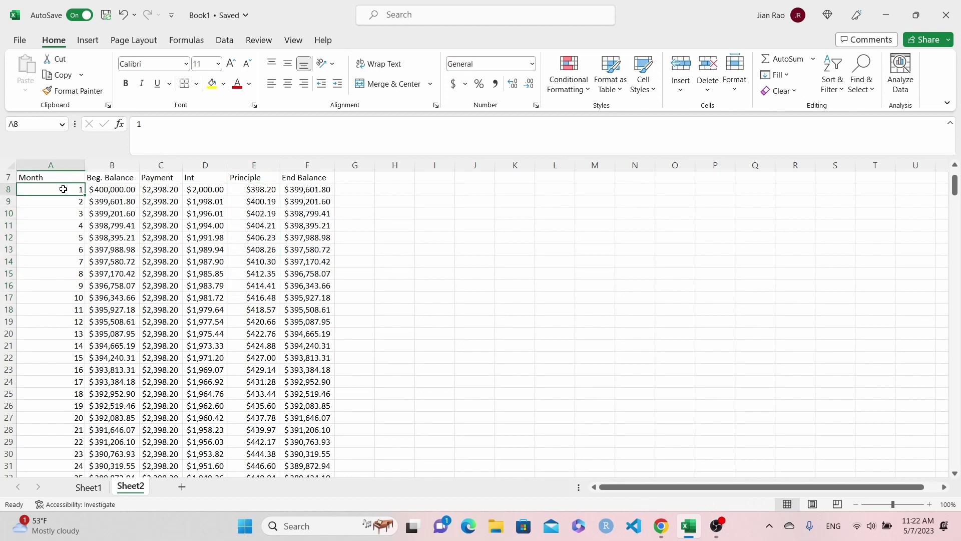
key("ctrl+shift+Down")
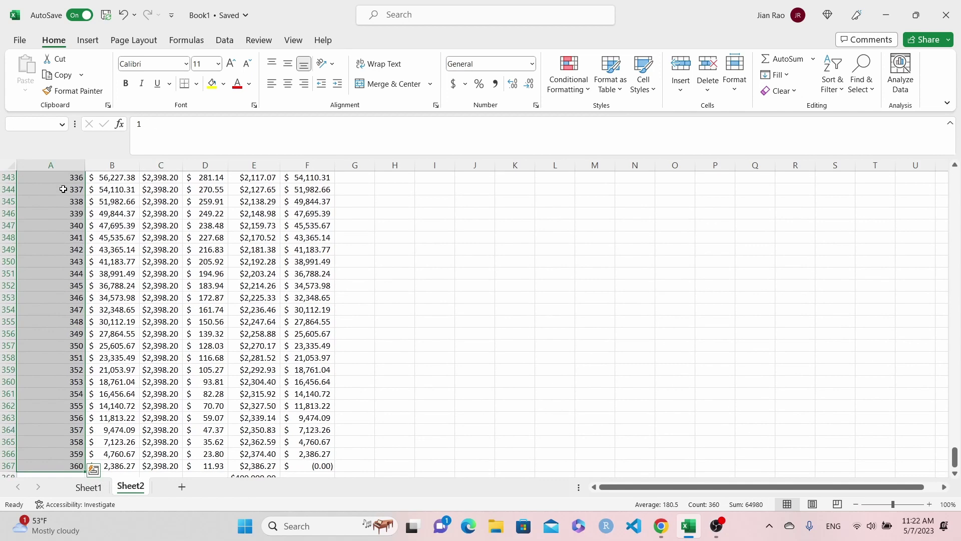
left_click(156, 382)
left_click_drag(76, 334, 310, 461)
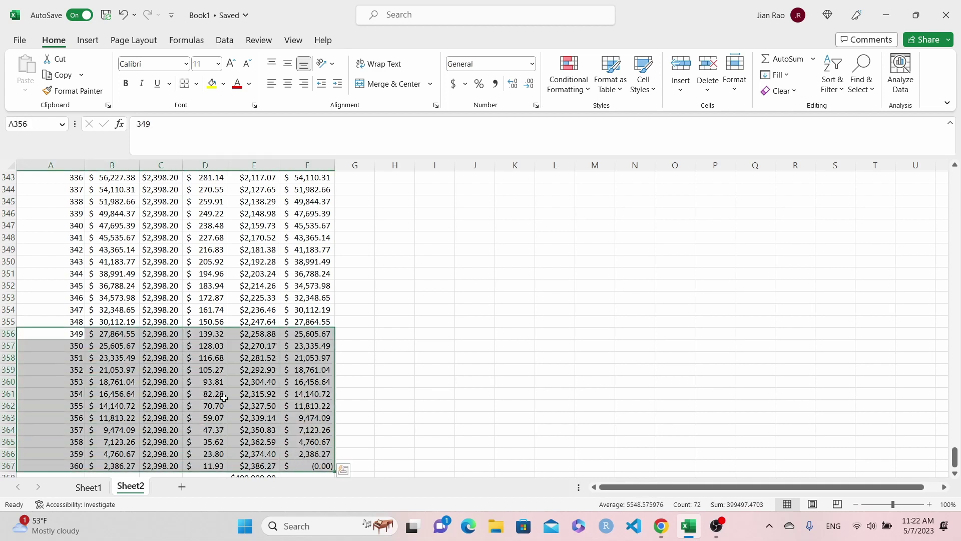
left_click(191, 365)
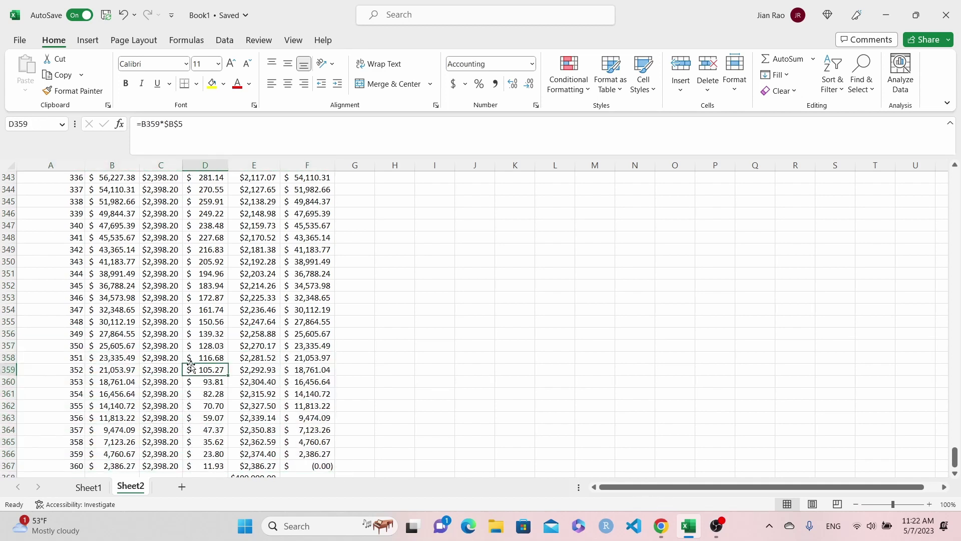
left_click(149, 336)
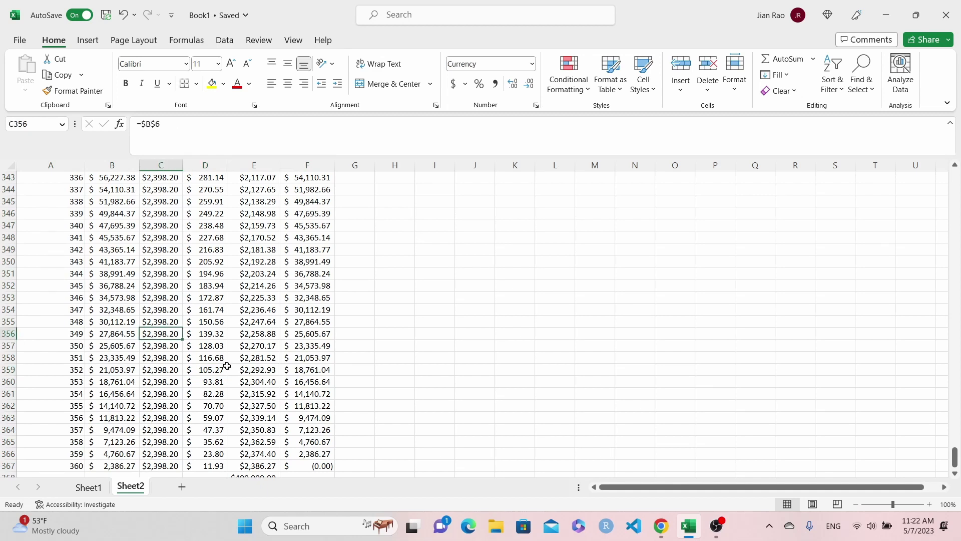
left_click(205, 335)
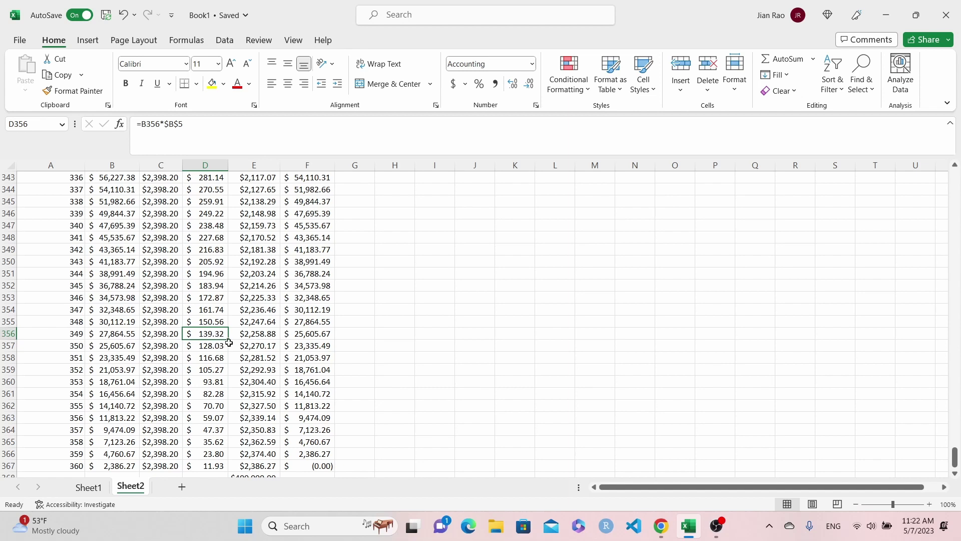
left_click_drag(243, 335, 259, 465)
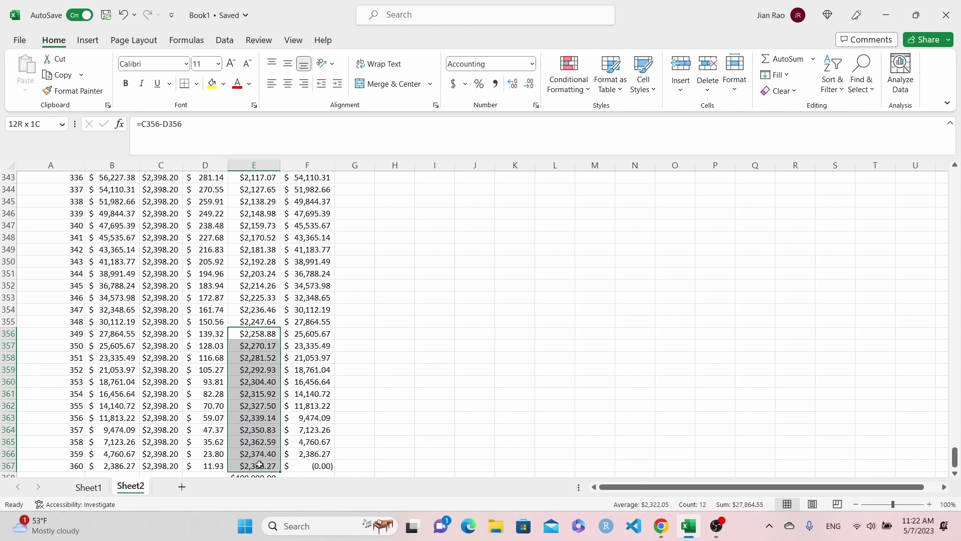
left_click(253, 383)
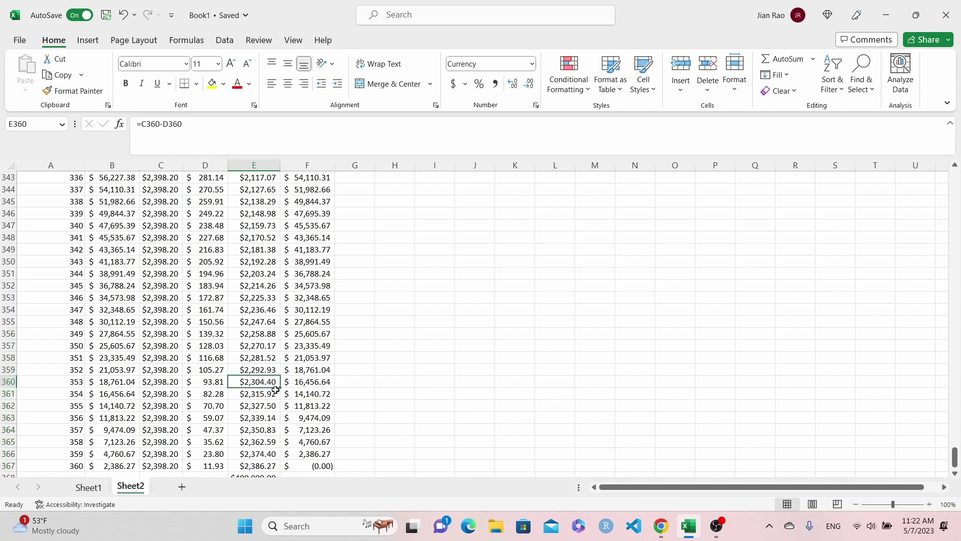